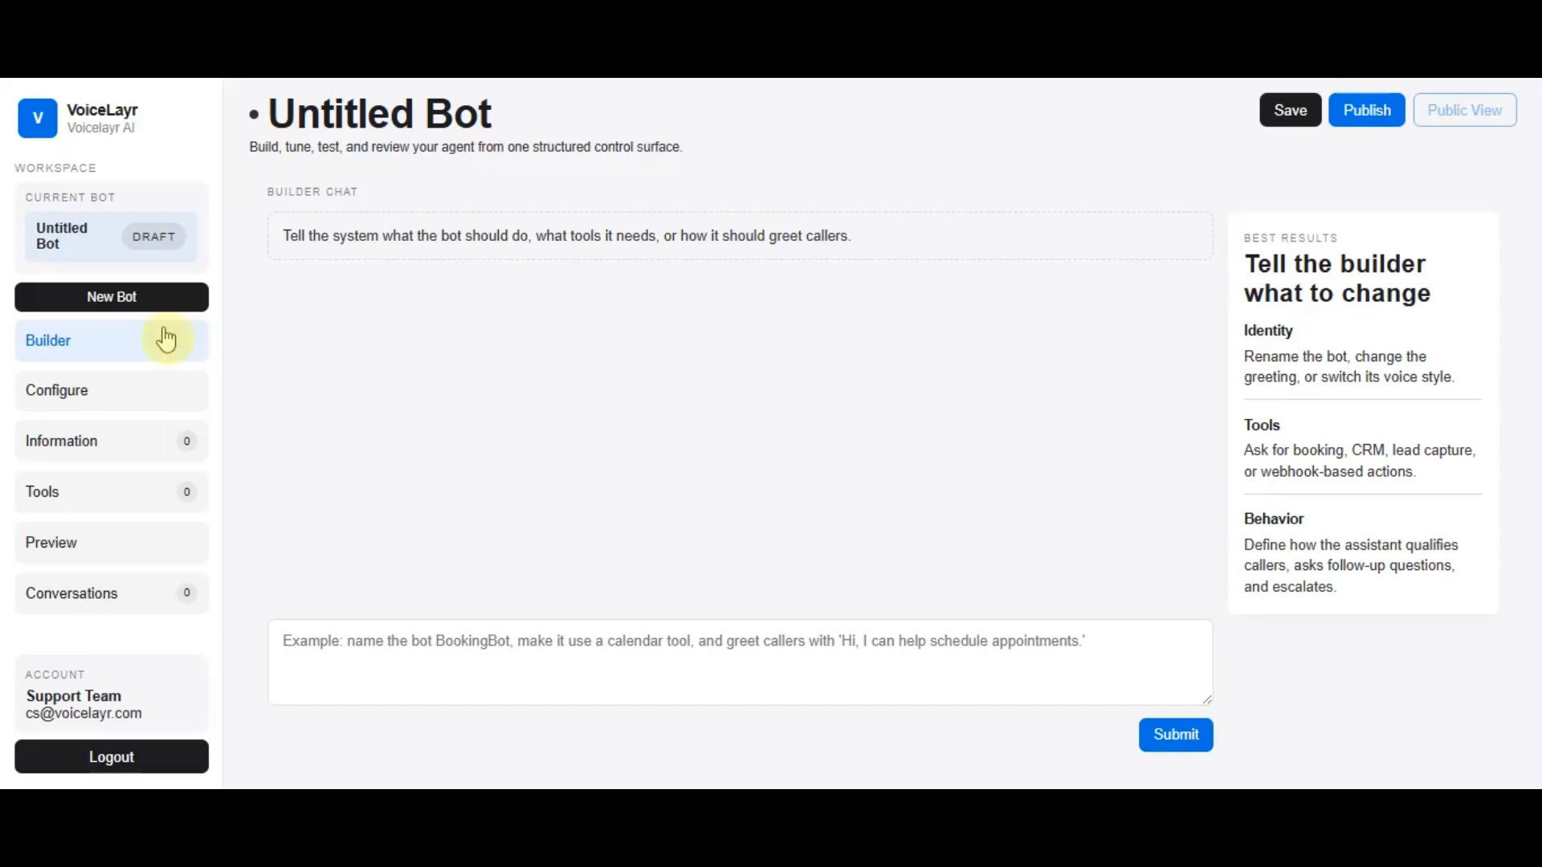
Write a builder prompt for a service business AI phone receptionist that answers politely, collects details, guides callers, and escalates urgent issues
{"action": "left_click", "coordinate": [344, 652]}
{"action": "type", "text": "Create an A"}
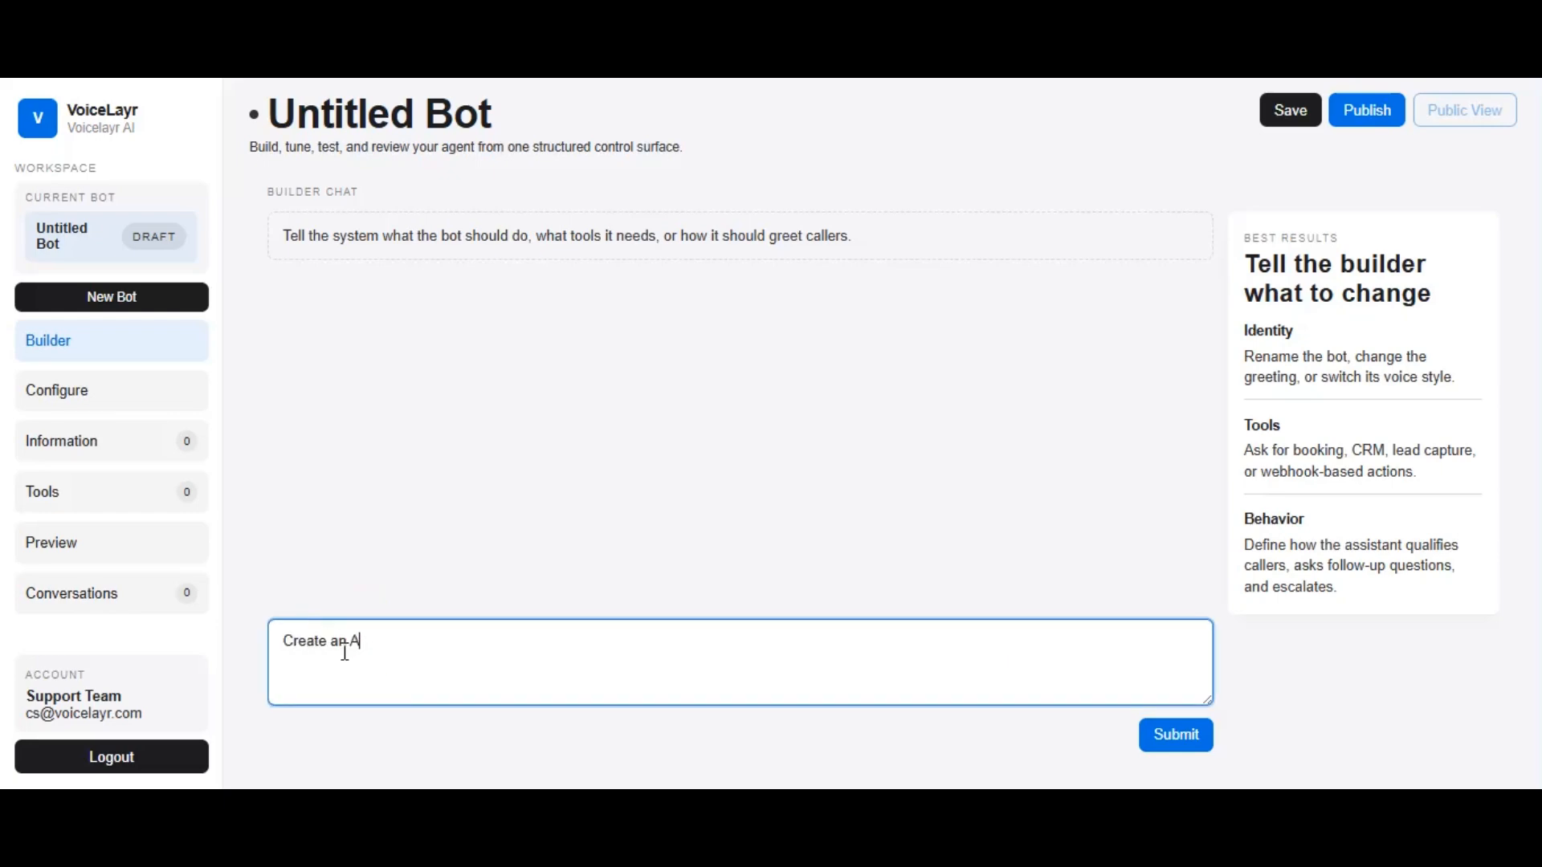
{"action": "type", "text": "I phone receptionist for a service bas"}
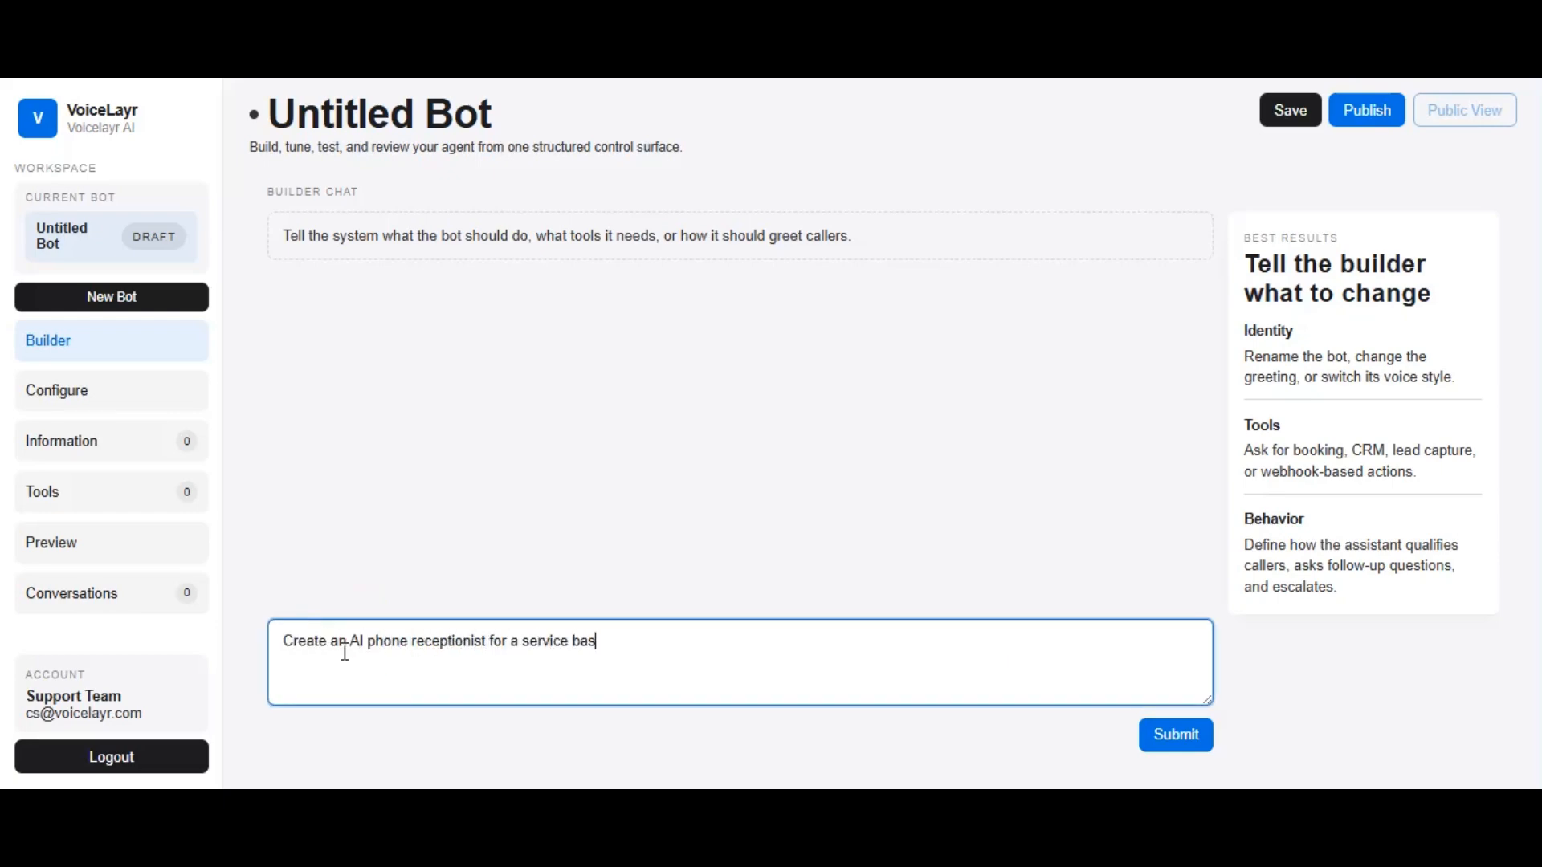
{"action": "type", "text": "ed business. The Agent should answer cal"}
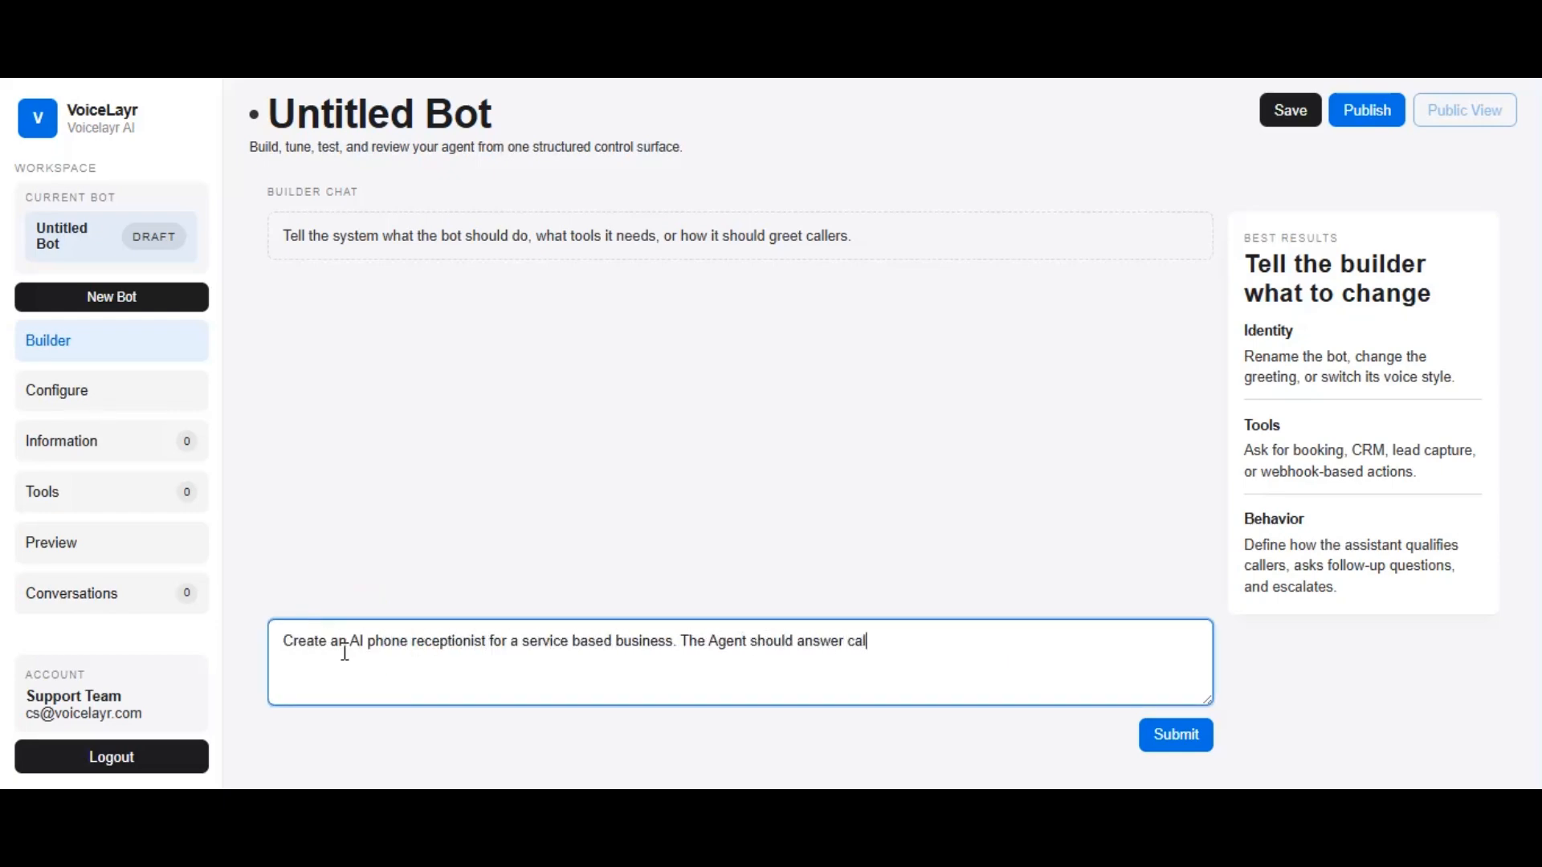
{"action": "type", "text": "ls politely, understand why the caller is c"}
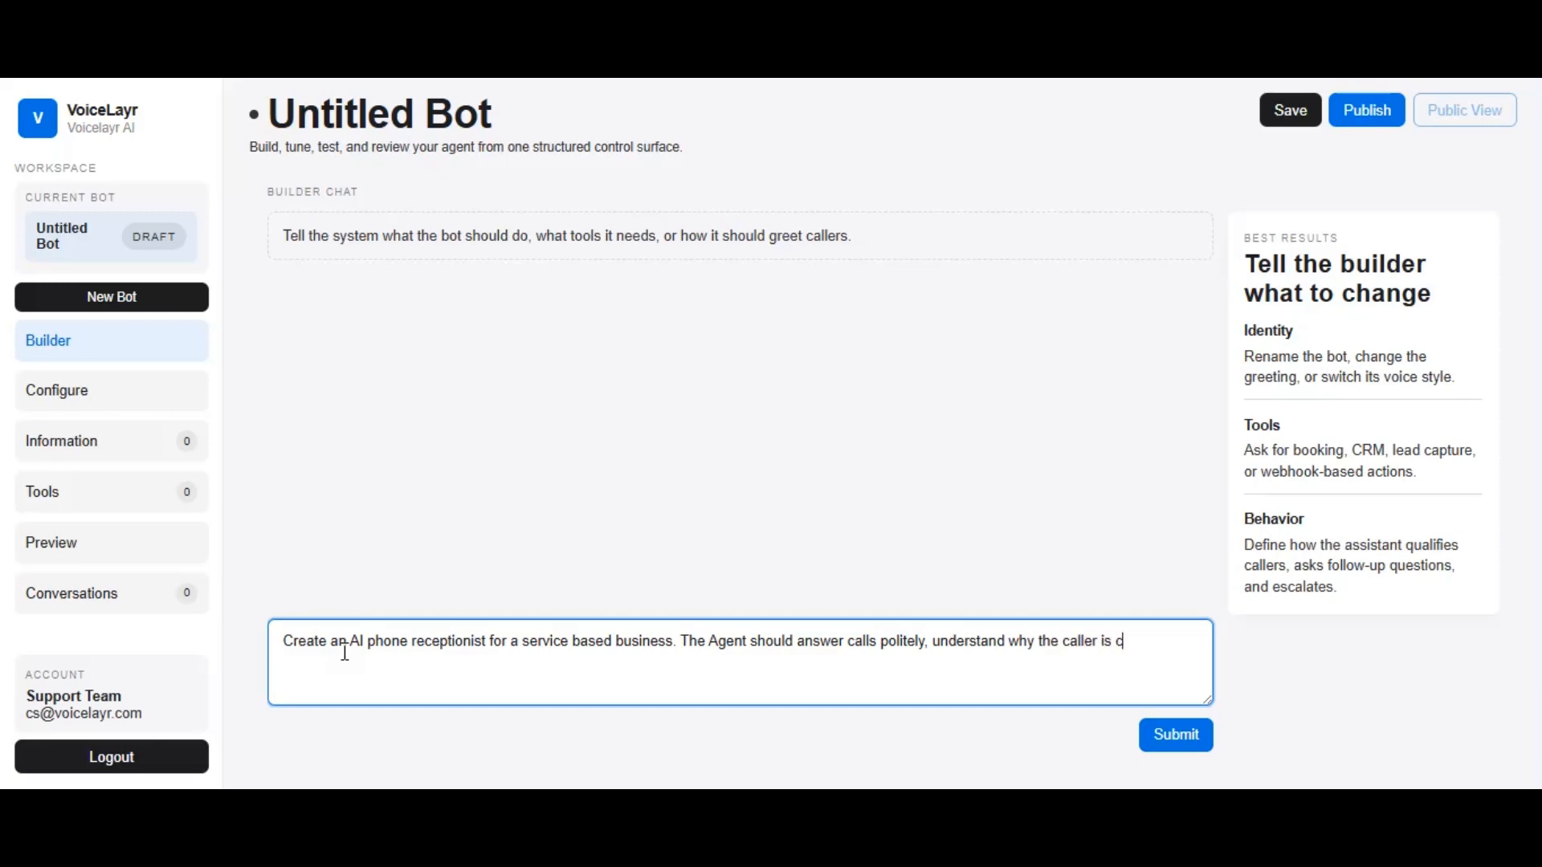
{"action": "type", "text": "alling, collect the required details, and"}
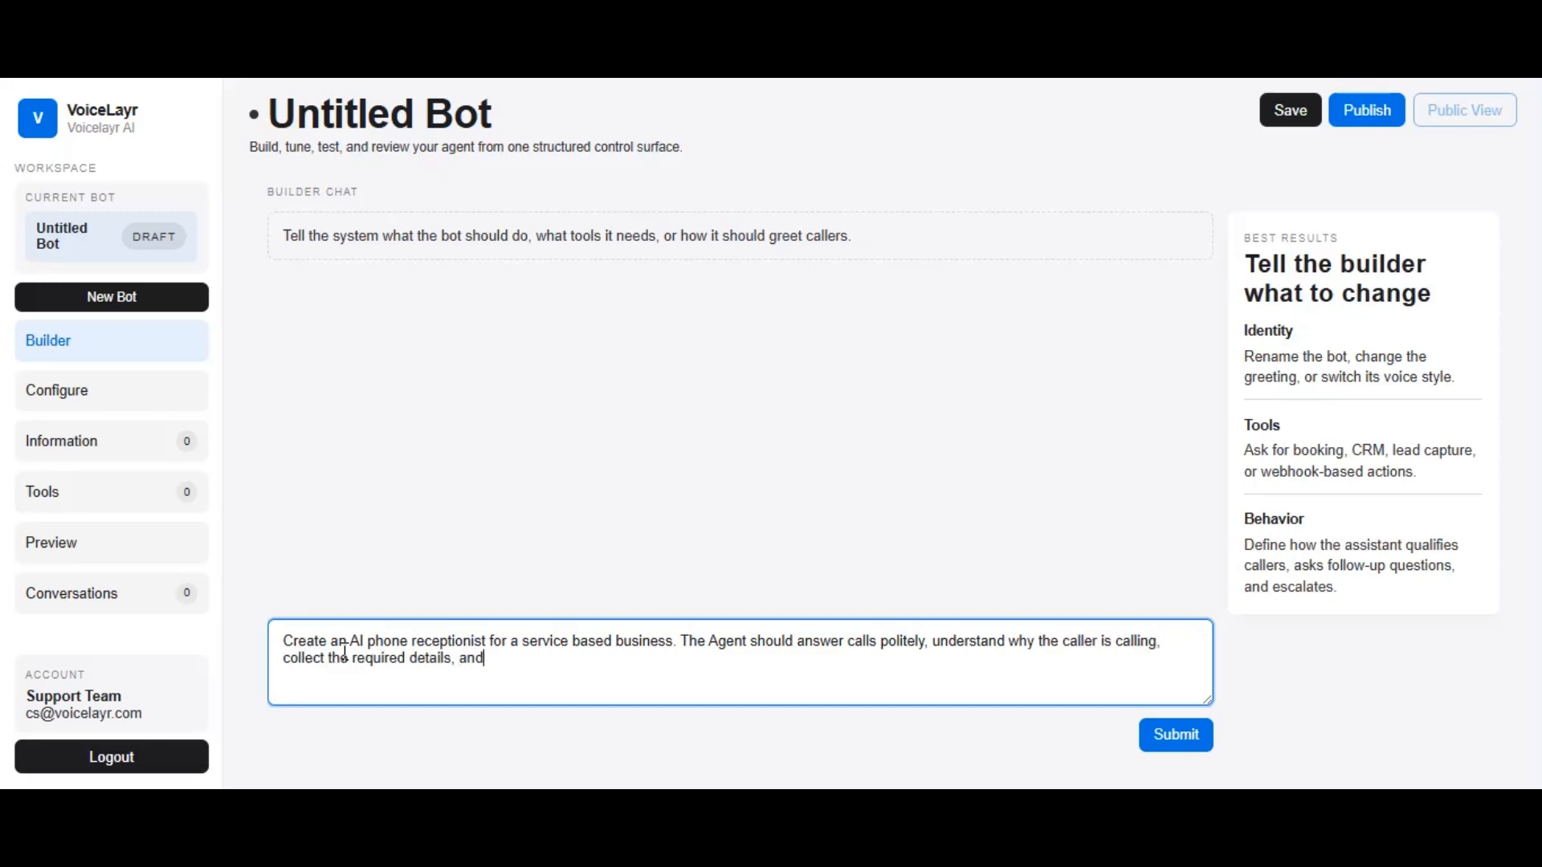
{"action": "type", "text": " guide the caller to the right next step."}
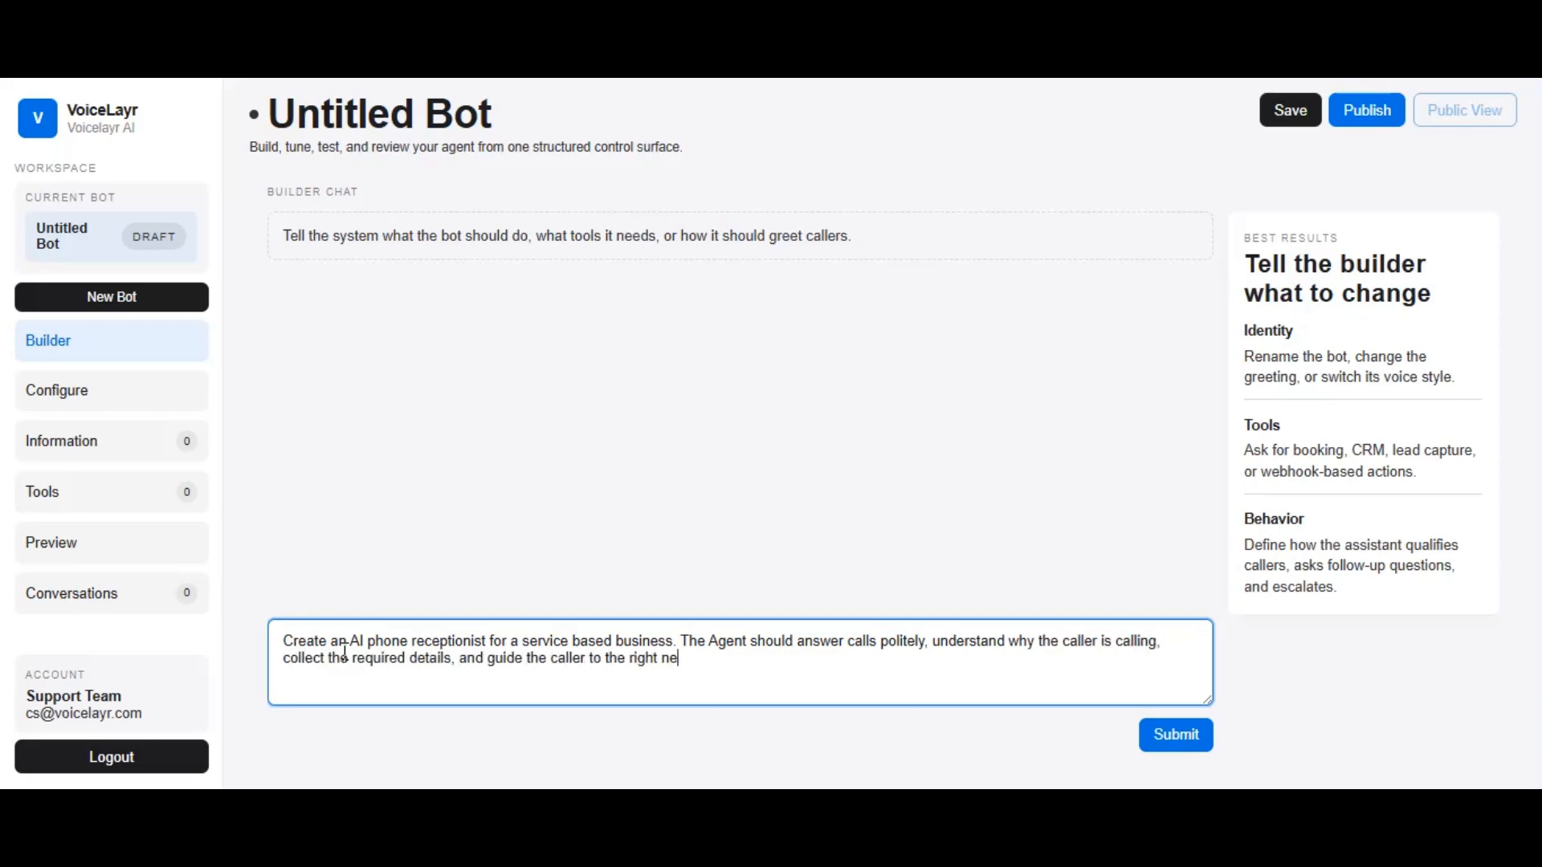
{"action": "key", "text": "ctrl+v"}
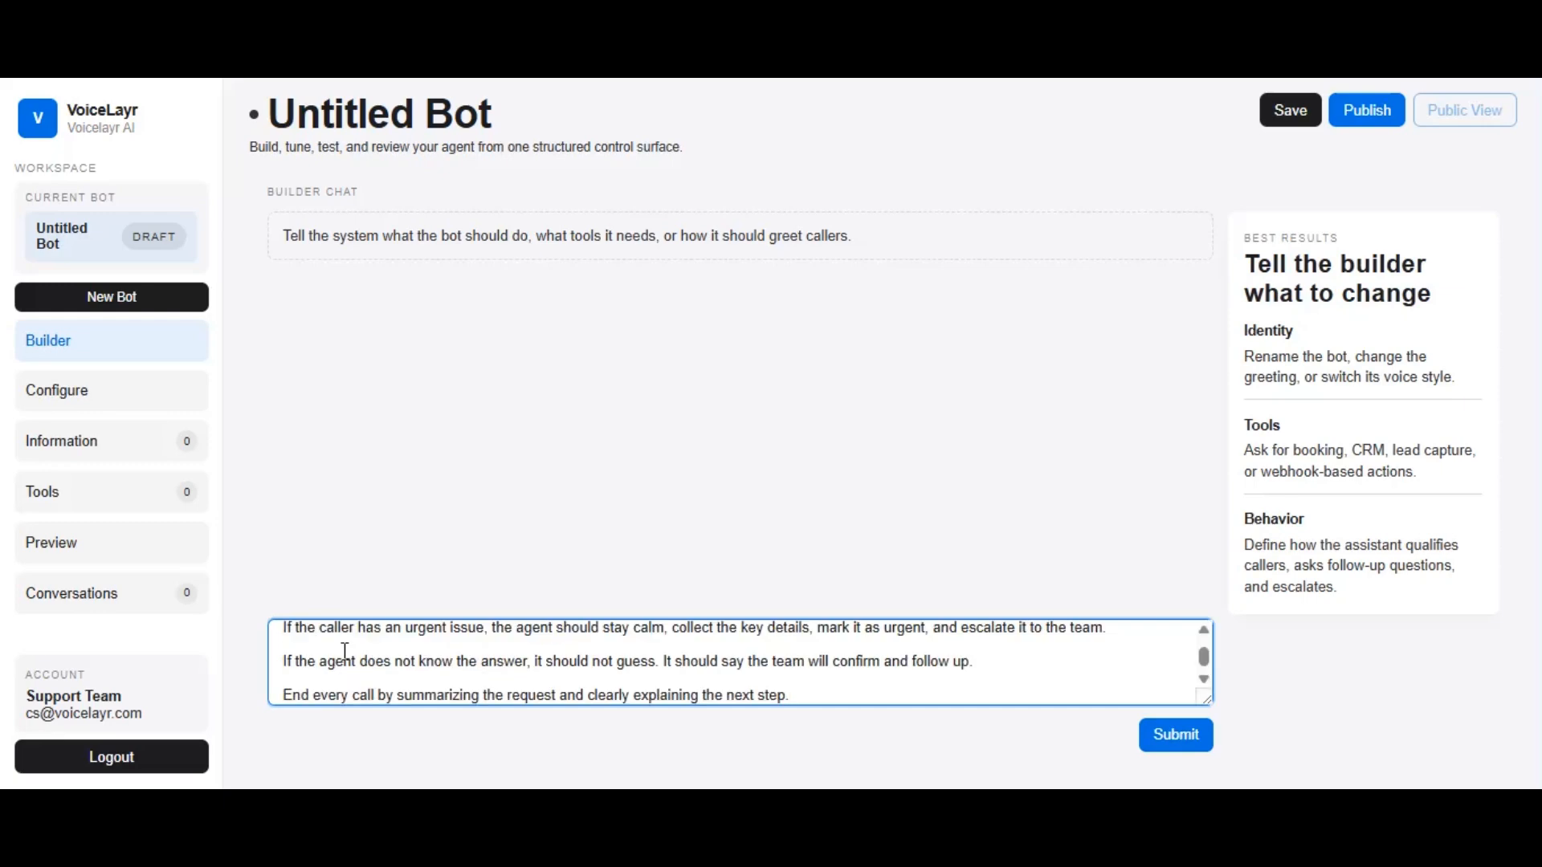
Review the receptionist prompt through to its closing instructions and submit it to the builder
{"action": "scroll", "coordinate": [344, 653], "scroll_direction": "up", "scroll_amount": 5}
{"action": "scroll", "coordinate": [345, 652], "scroll_direction": "down", "scroll_amount": 5}
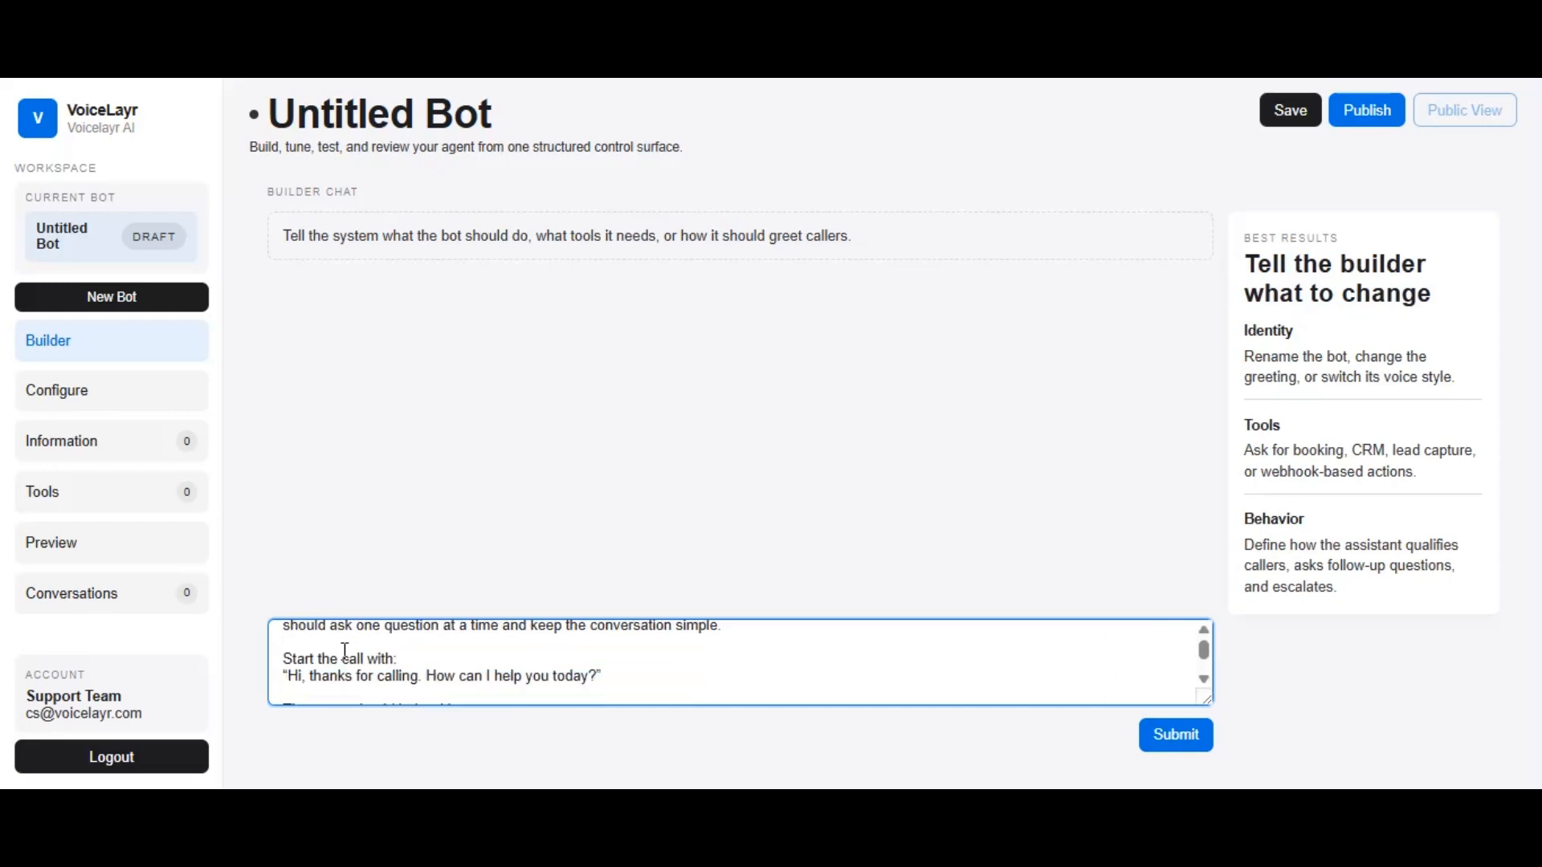
{"action": "scroll", "coordinate": [345, 652], "scroll_direction": "down", "scroll_amount": 3}
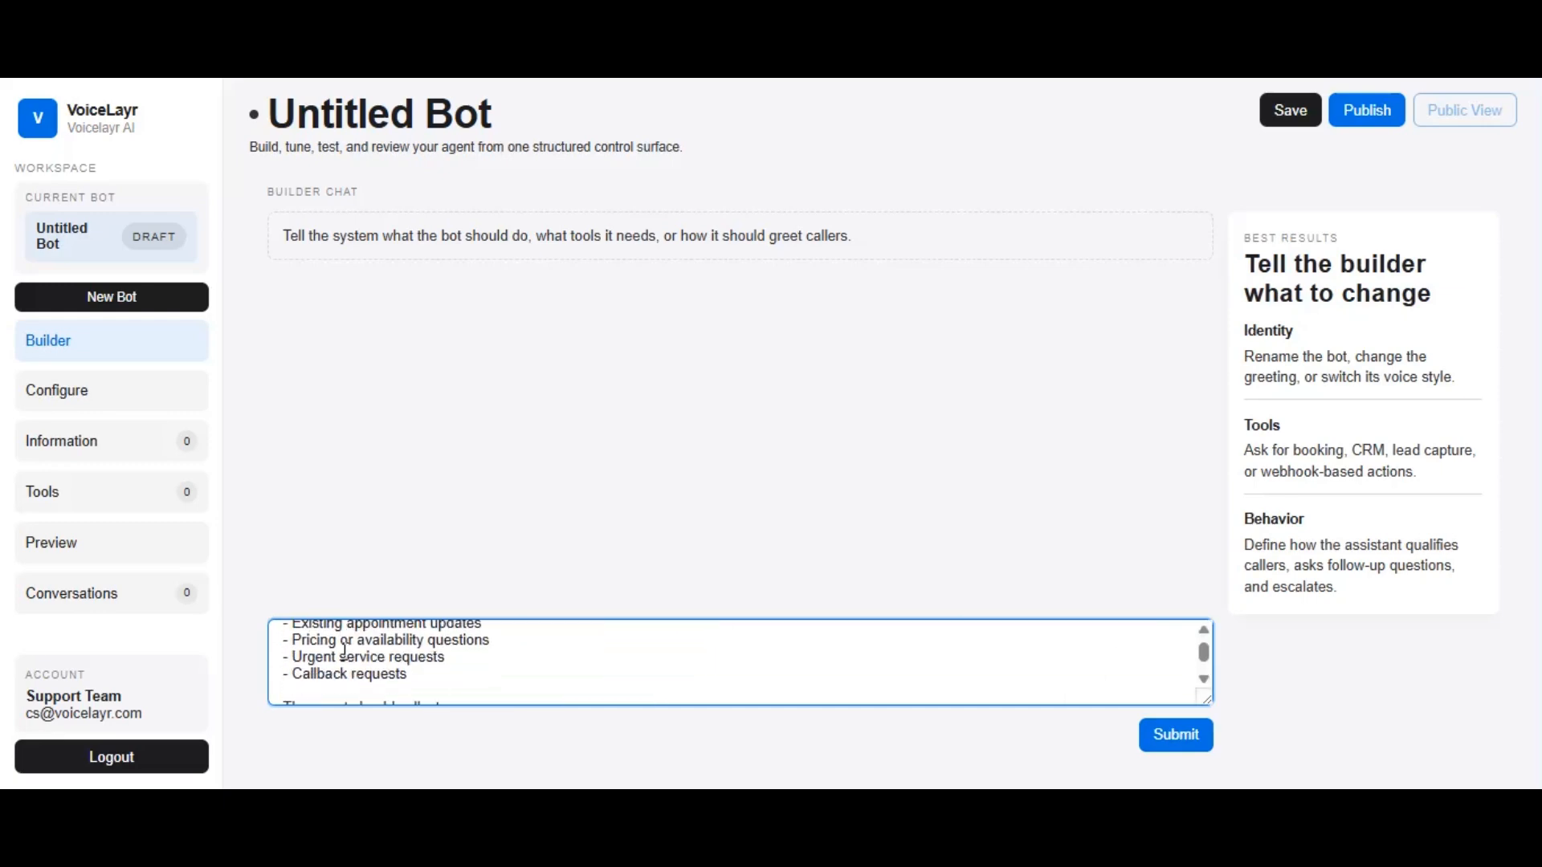
{"action": "scroll", "coordinate": [427, 669], "scroll_direction": "down", "scroll_amount": 3}
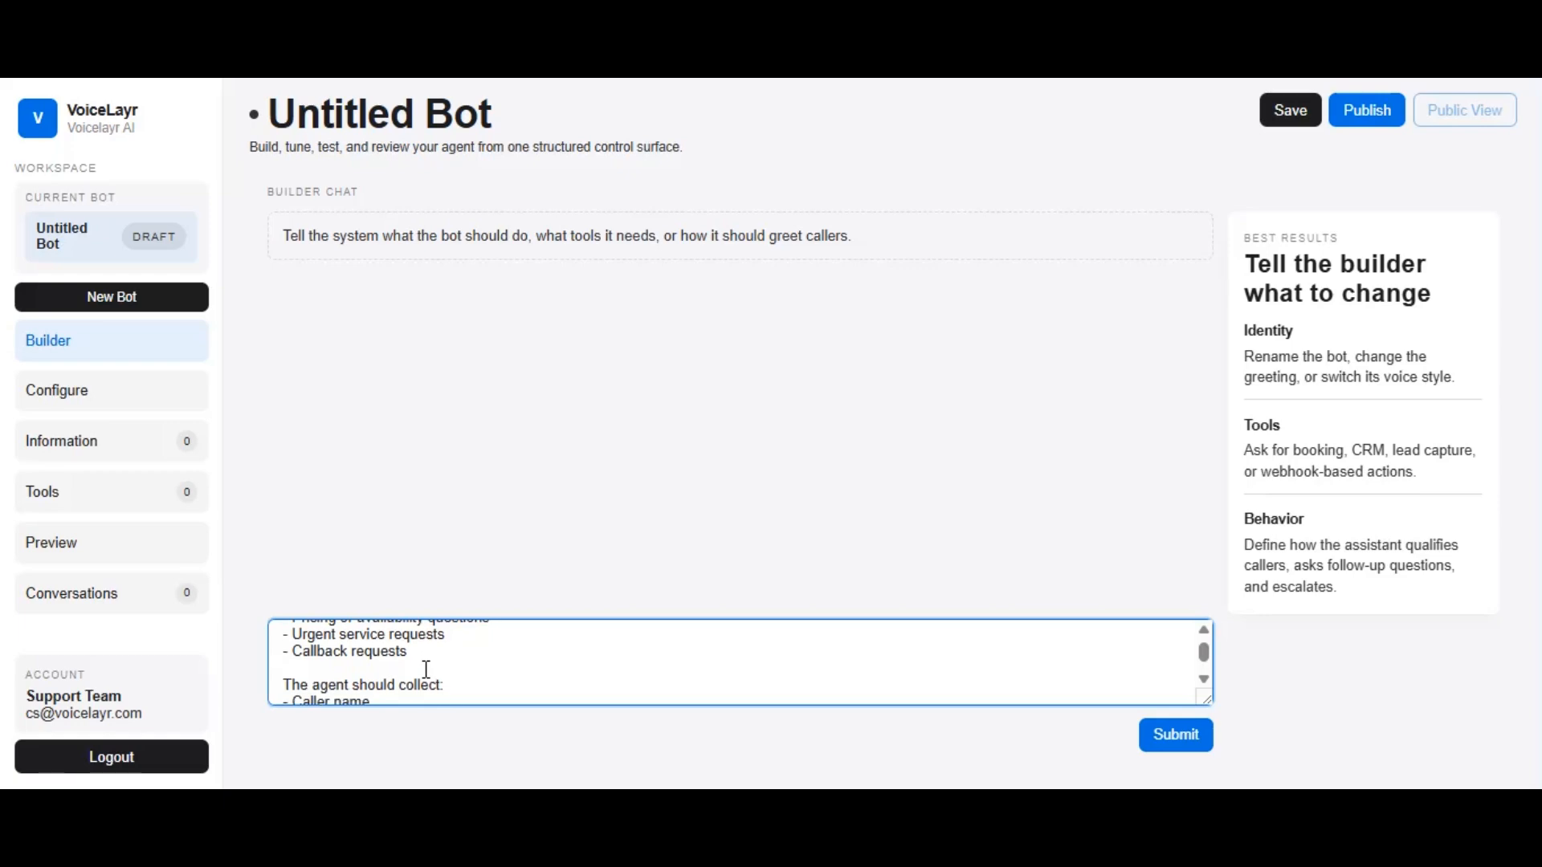
{"action": "scroll", "coordinate": [426, 670], "scroll_direction": "down", "scroll_amount": 3}
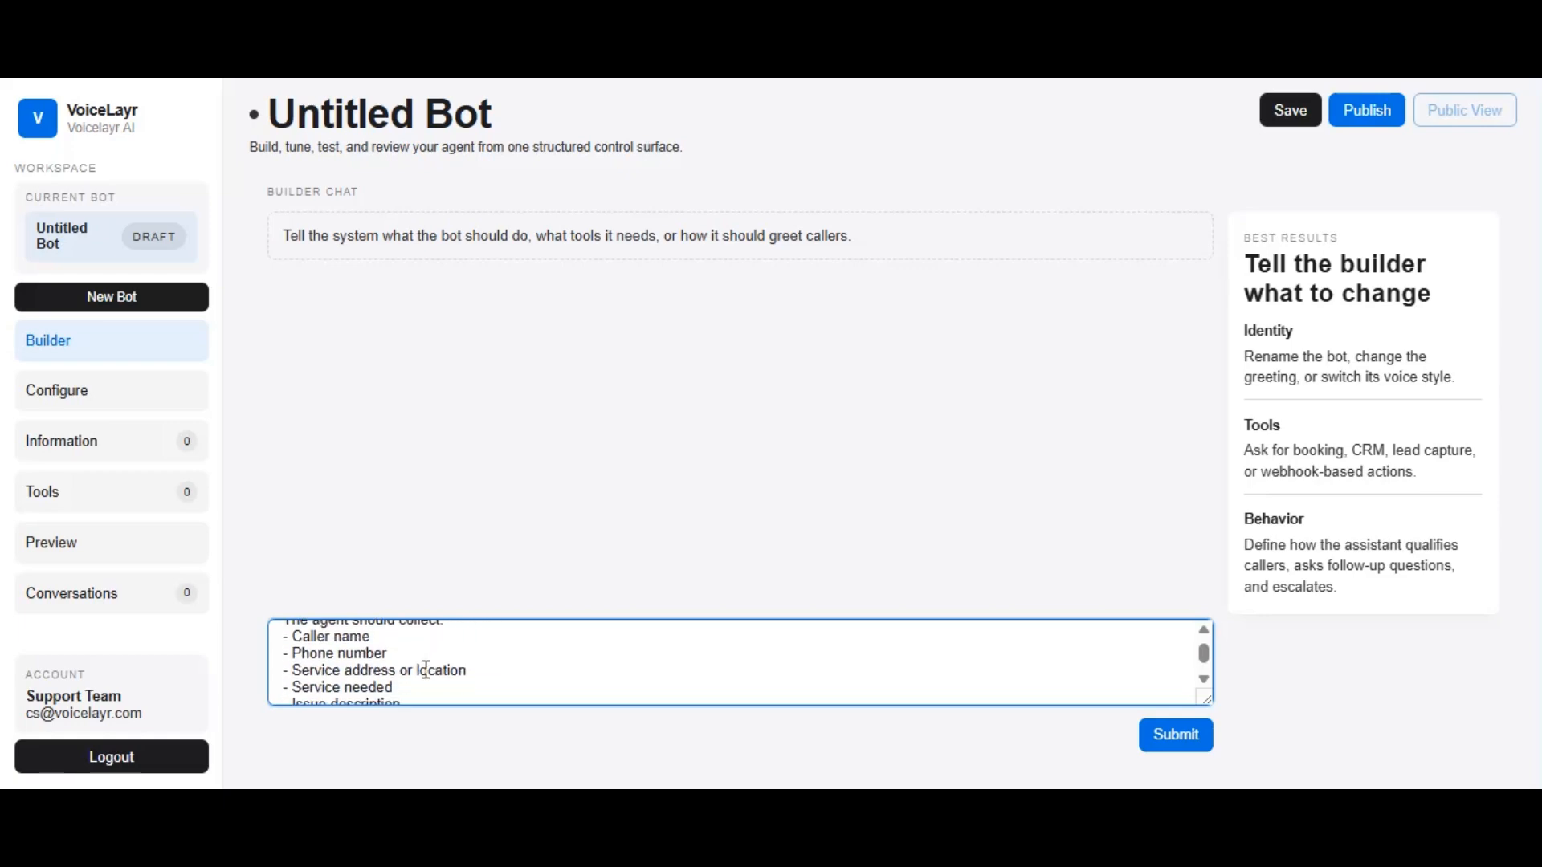
{"action": "scroll", "coordinate": [427, 670], "scroll_direction": "down", "scroll_amount": 4}
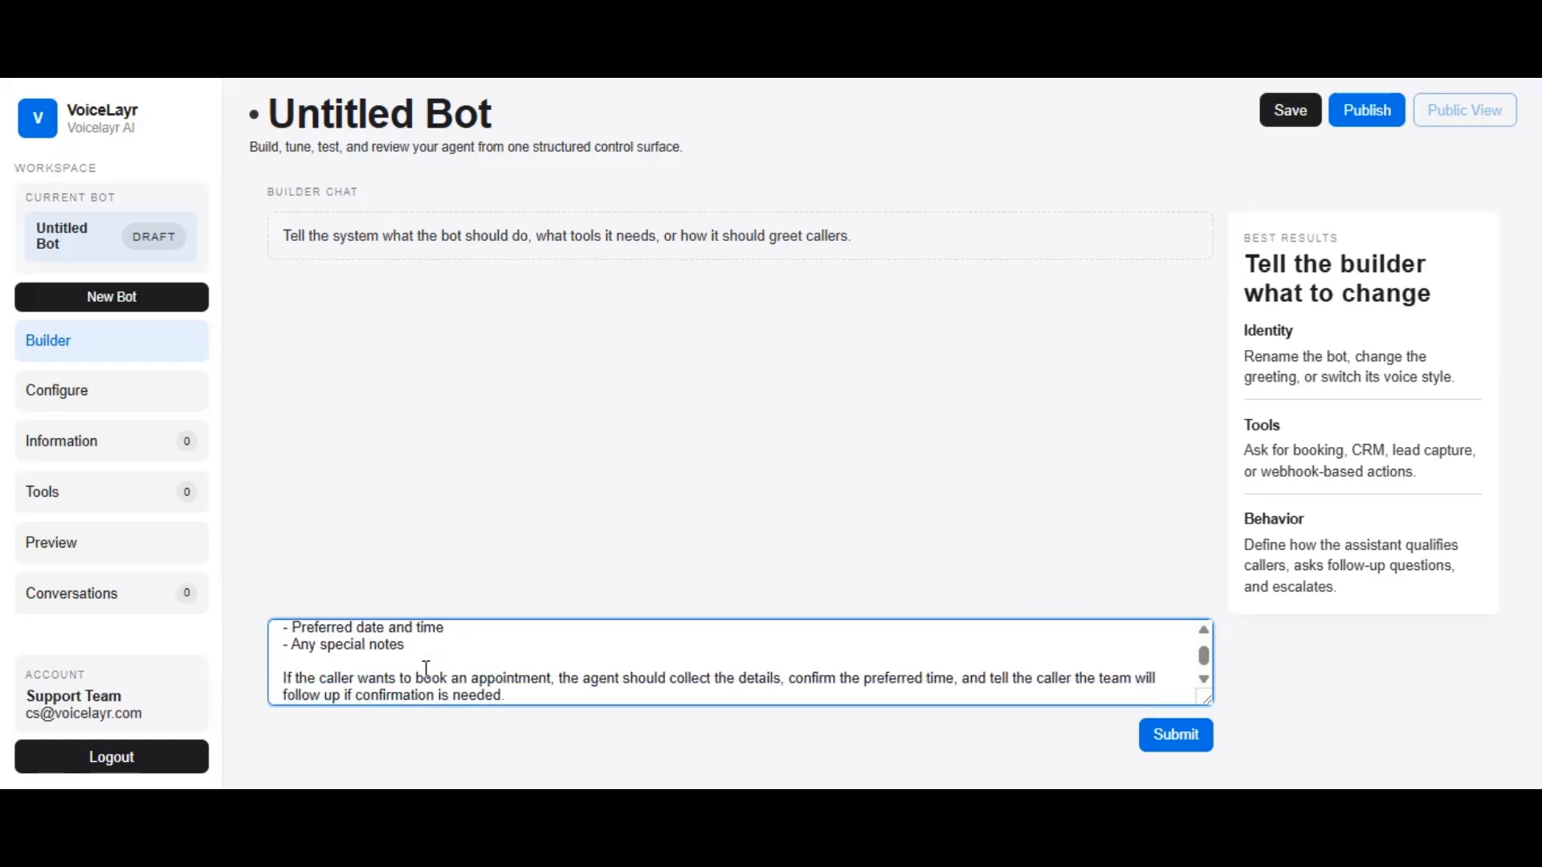
{"action": "scroll", "coordinate": [427, 670], "scroll_direction": "down", "scroll_amount": 2}
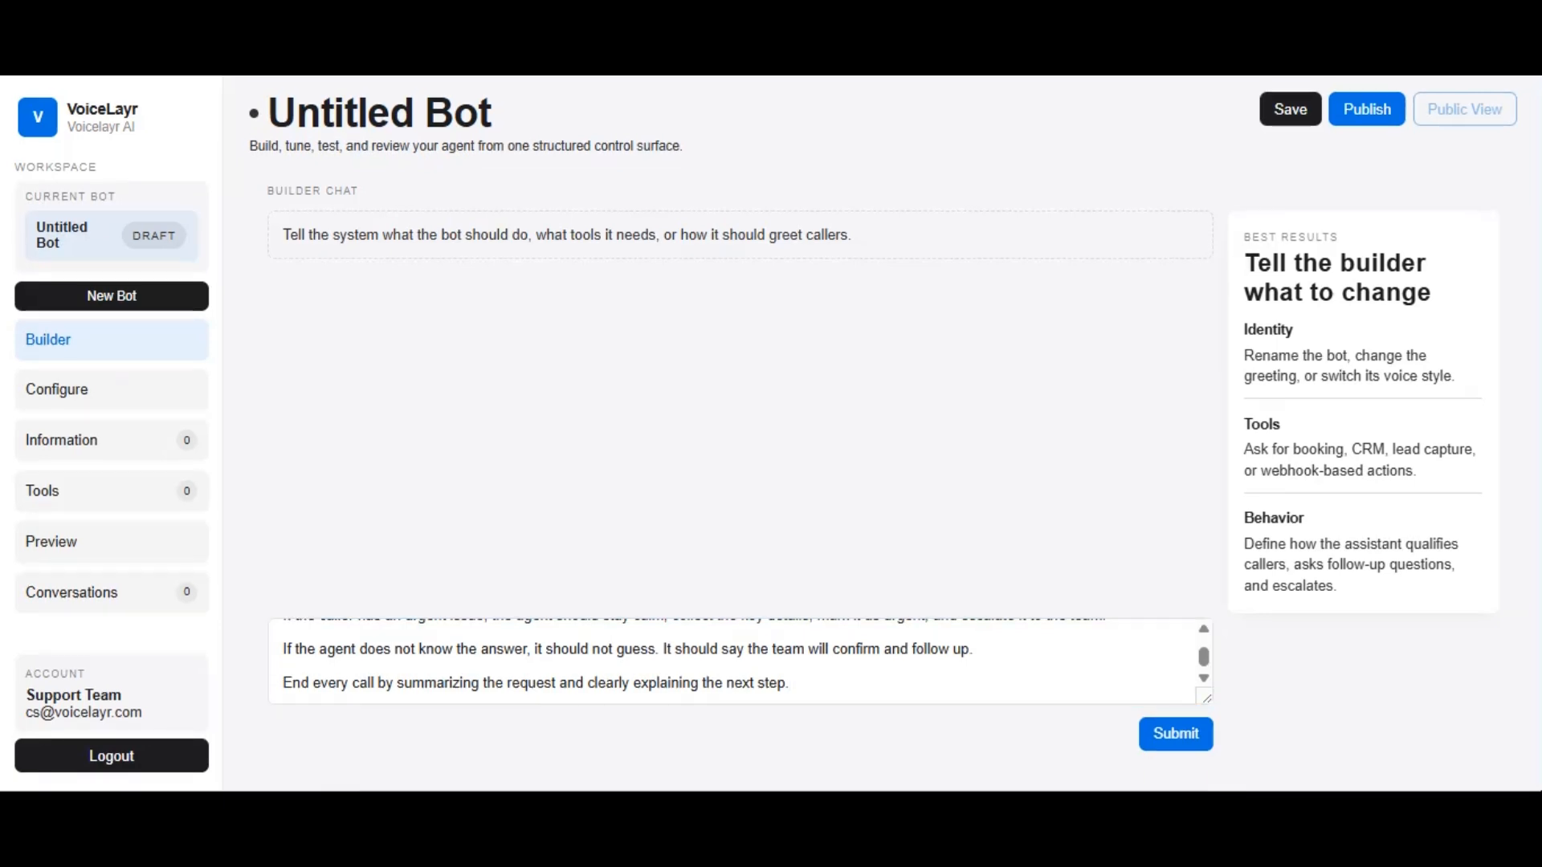
{"action": "left_click", "coordinate": [1166, 748]}
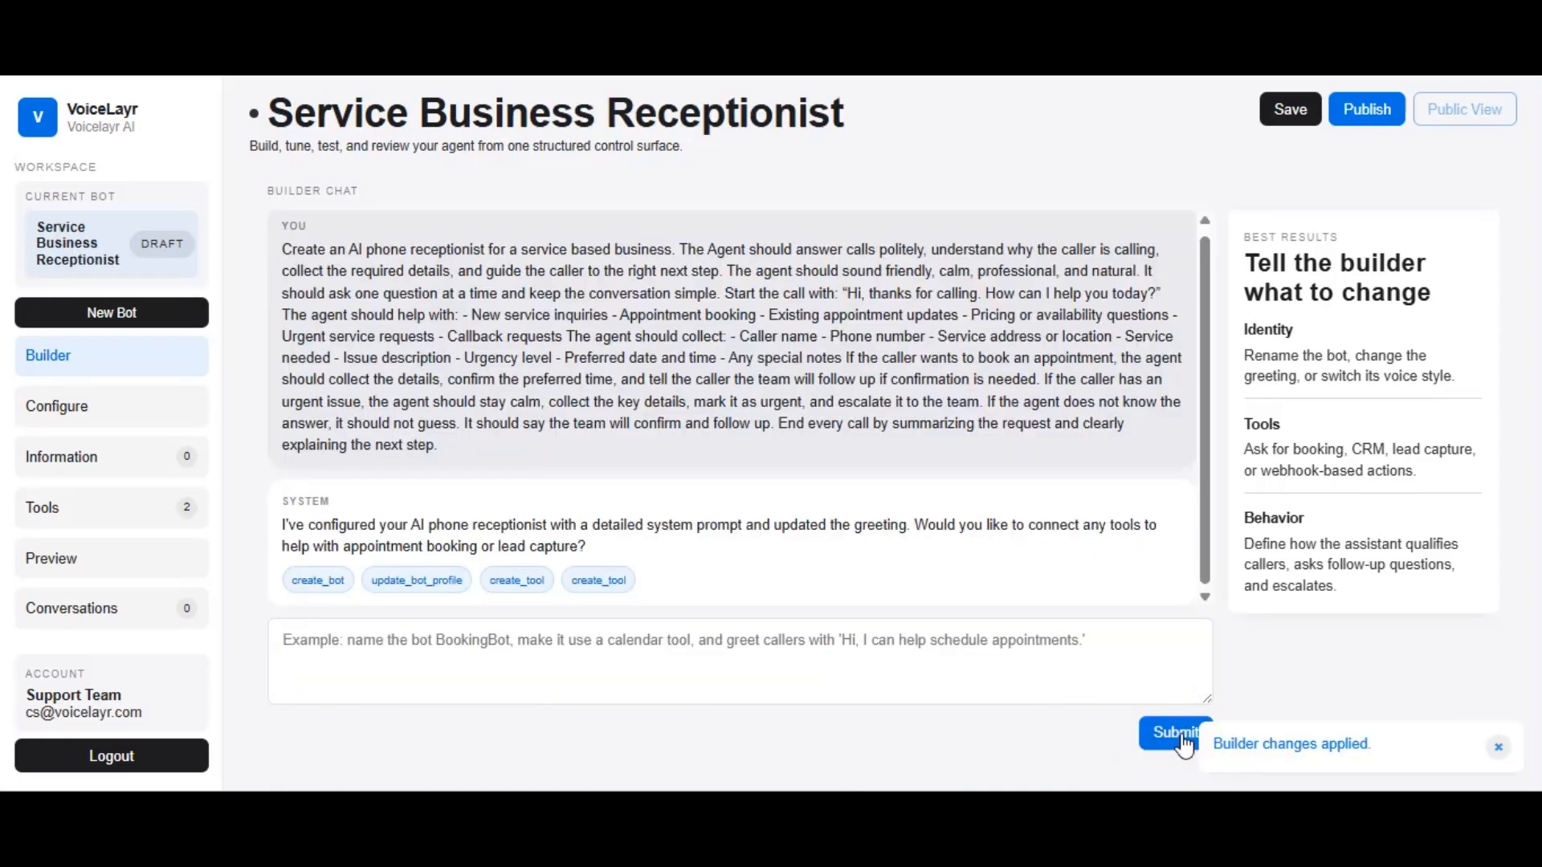
In the bot's core setup, name the bot Voca and set its timezone to America/Los_Angeles
{"action": "left_click", "coordinate": [165, 409]}
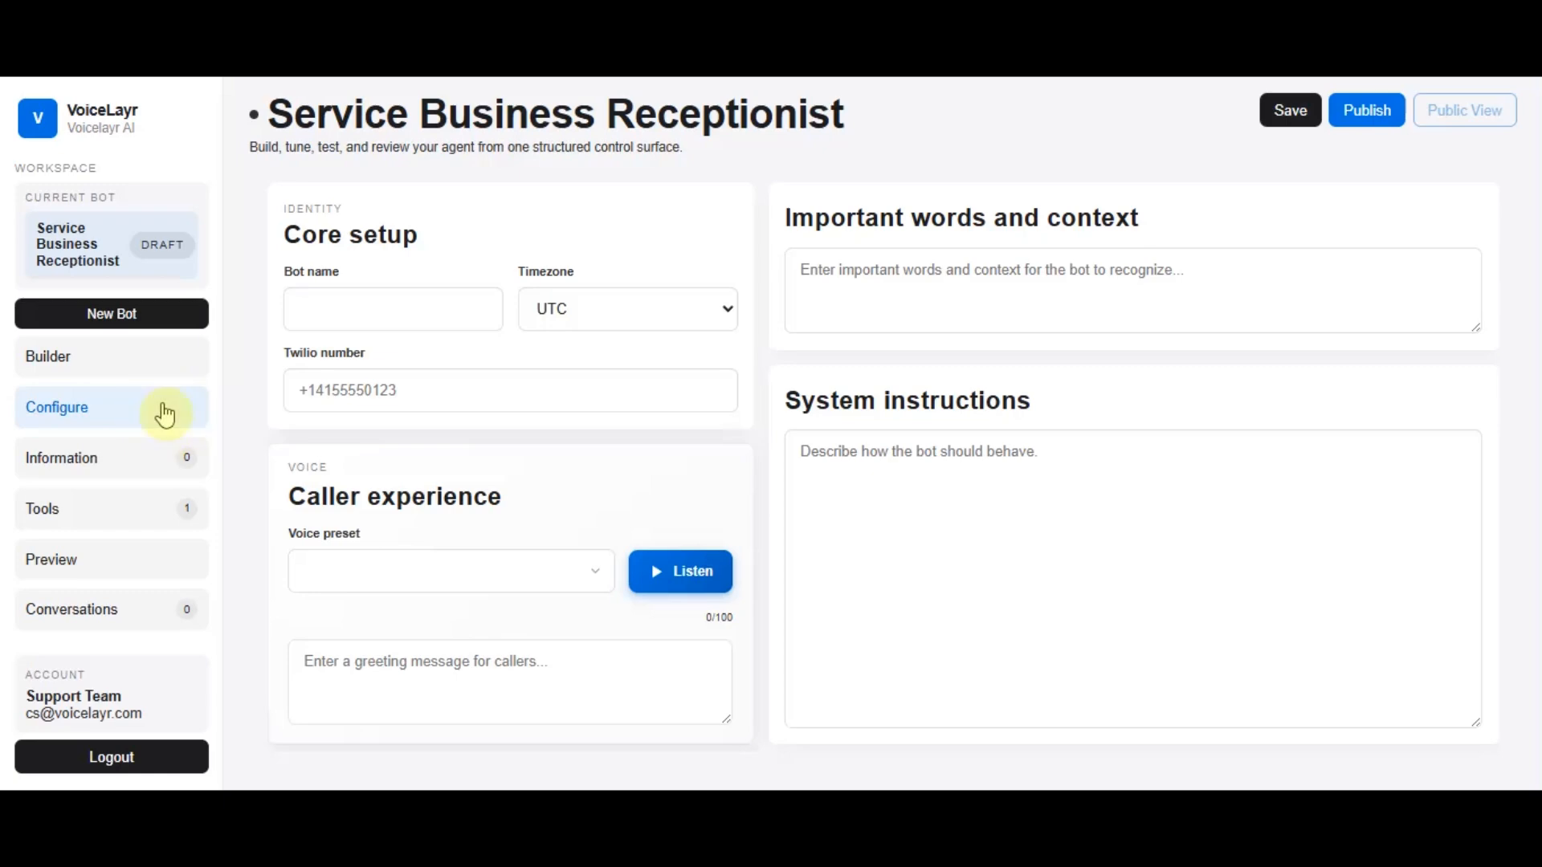
{"action": "left_click", "coordinate": [344, 310]}
{"action": "type", "text": "Voca"}
{"action": "left_click", "coordinate": [571, 310]}
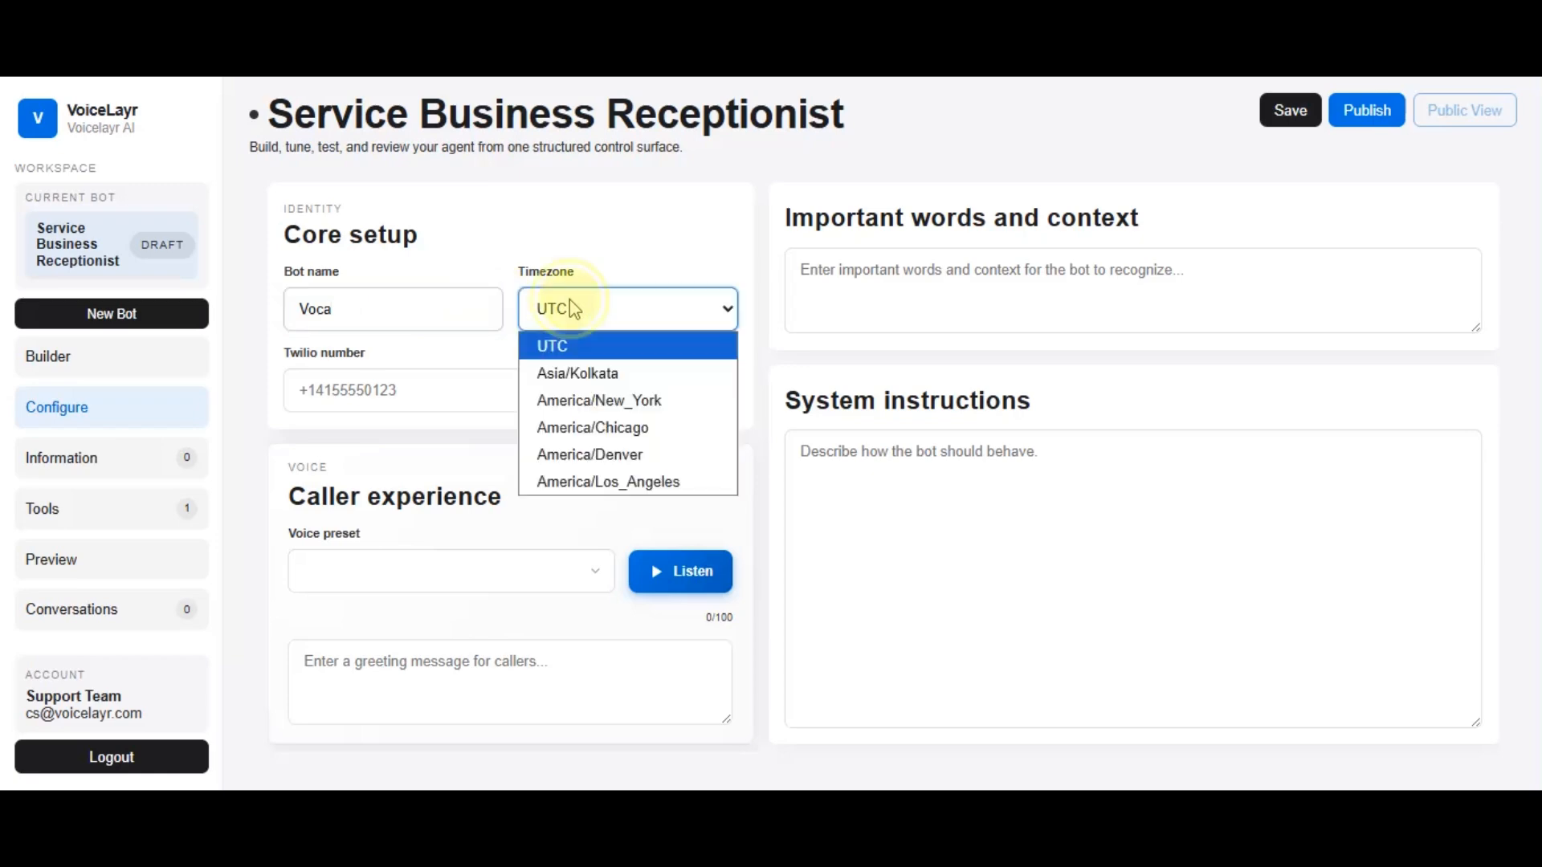
{"action": "left_click", "coordinate": [591, 484]}
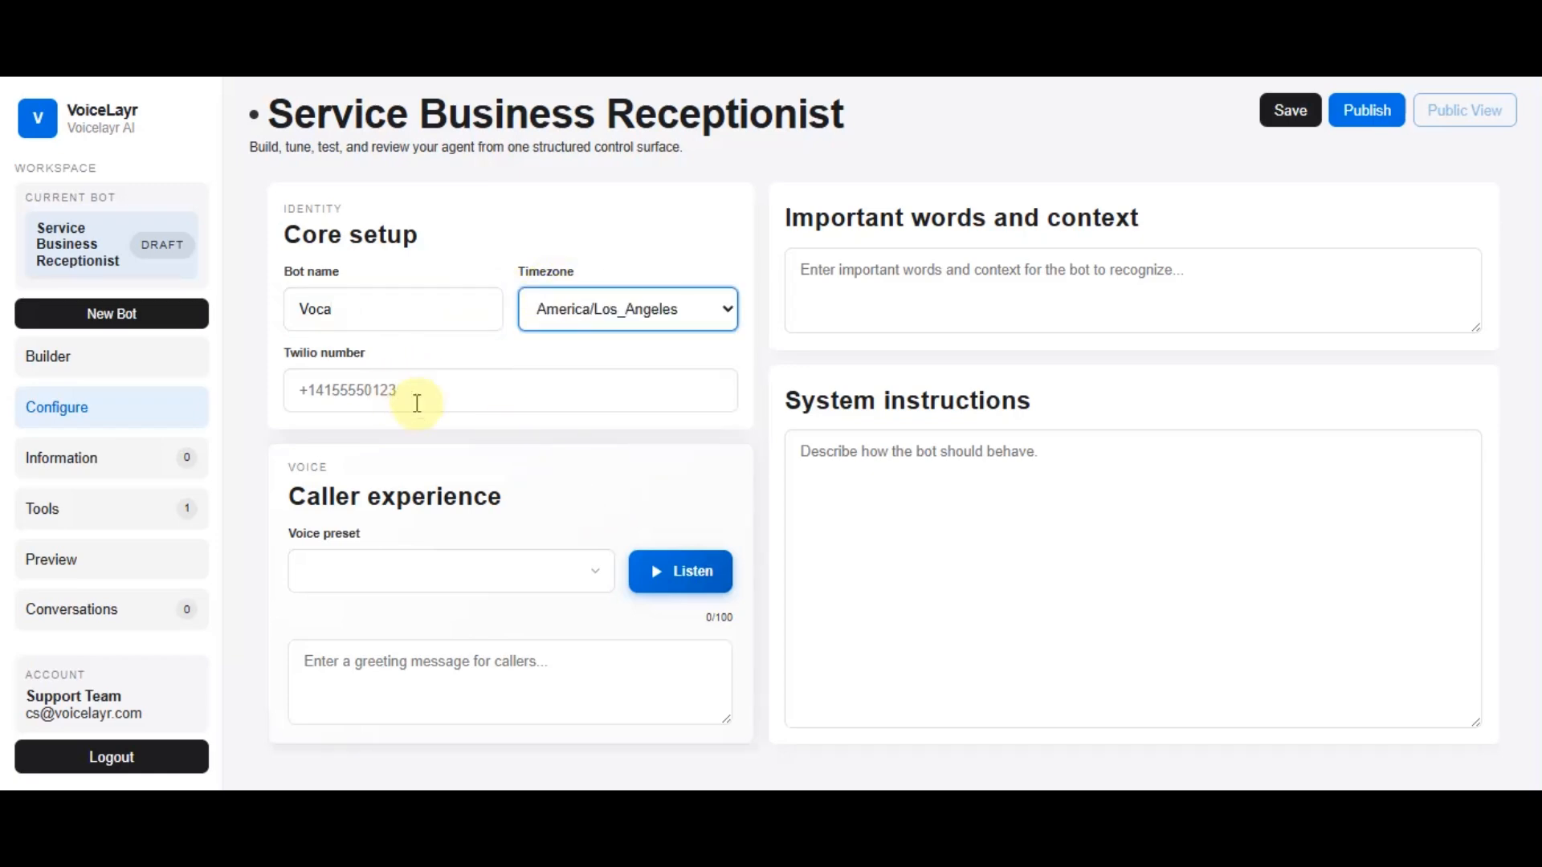
Enter the bot's Twilio phone number in the core setup
{"action": "left_click", "coordinate": [454, 403]}
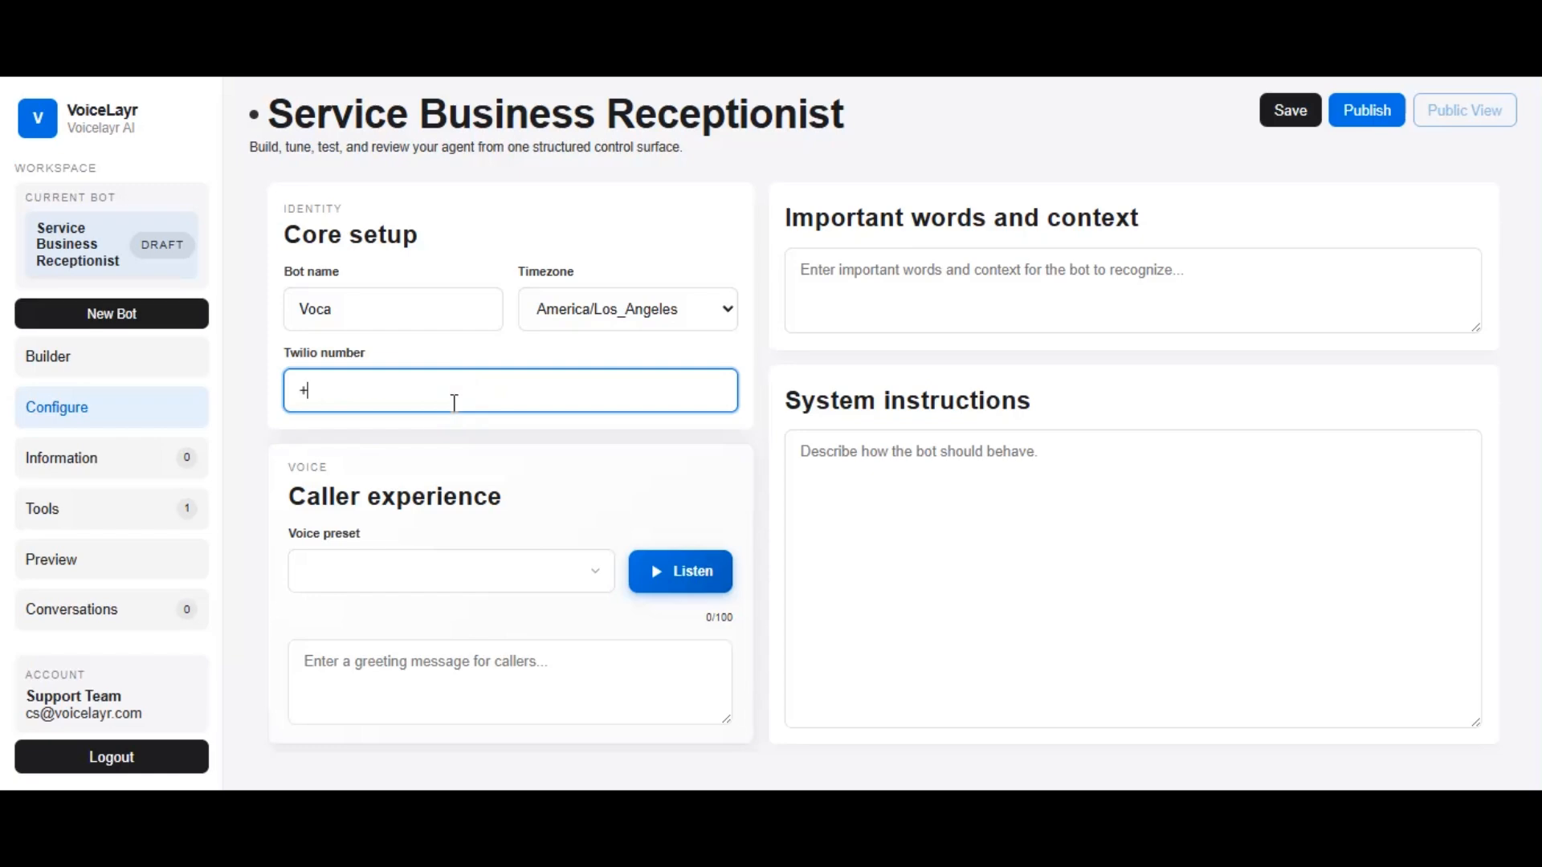
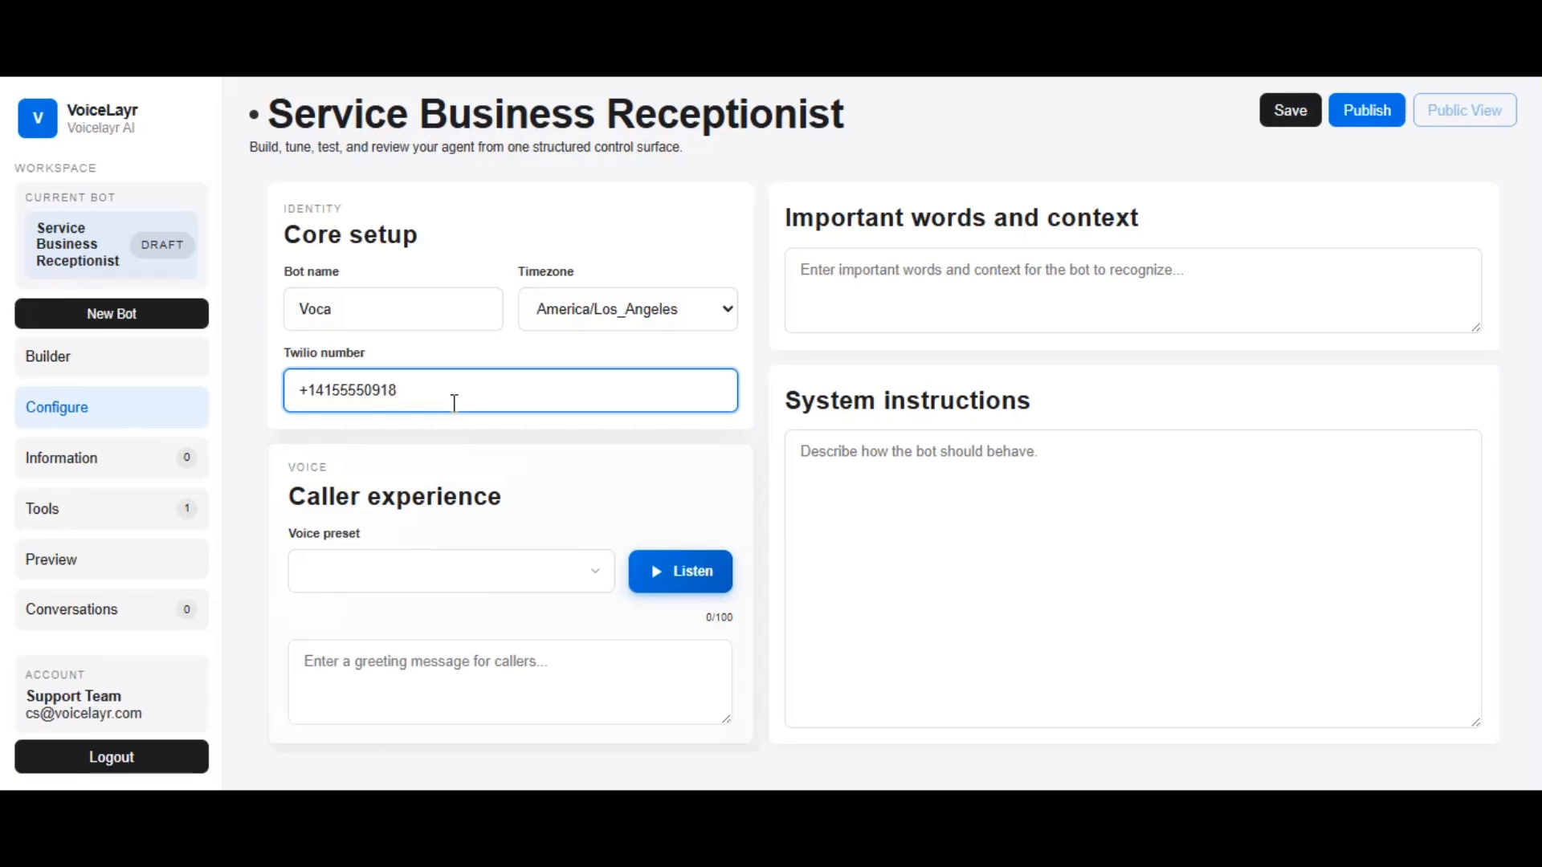
Choose the "Female 7 — Warm Natural" voice and set the greeting to "Hi, Thanks For Calling, How Can i help You Today ?"
{"action": "left_click", "coordinate": [601, 587]}
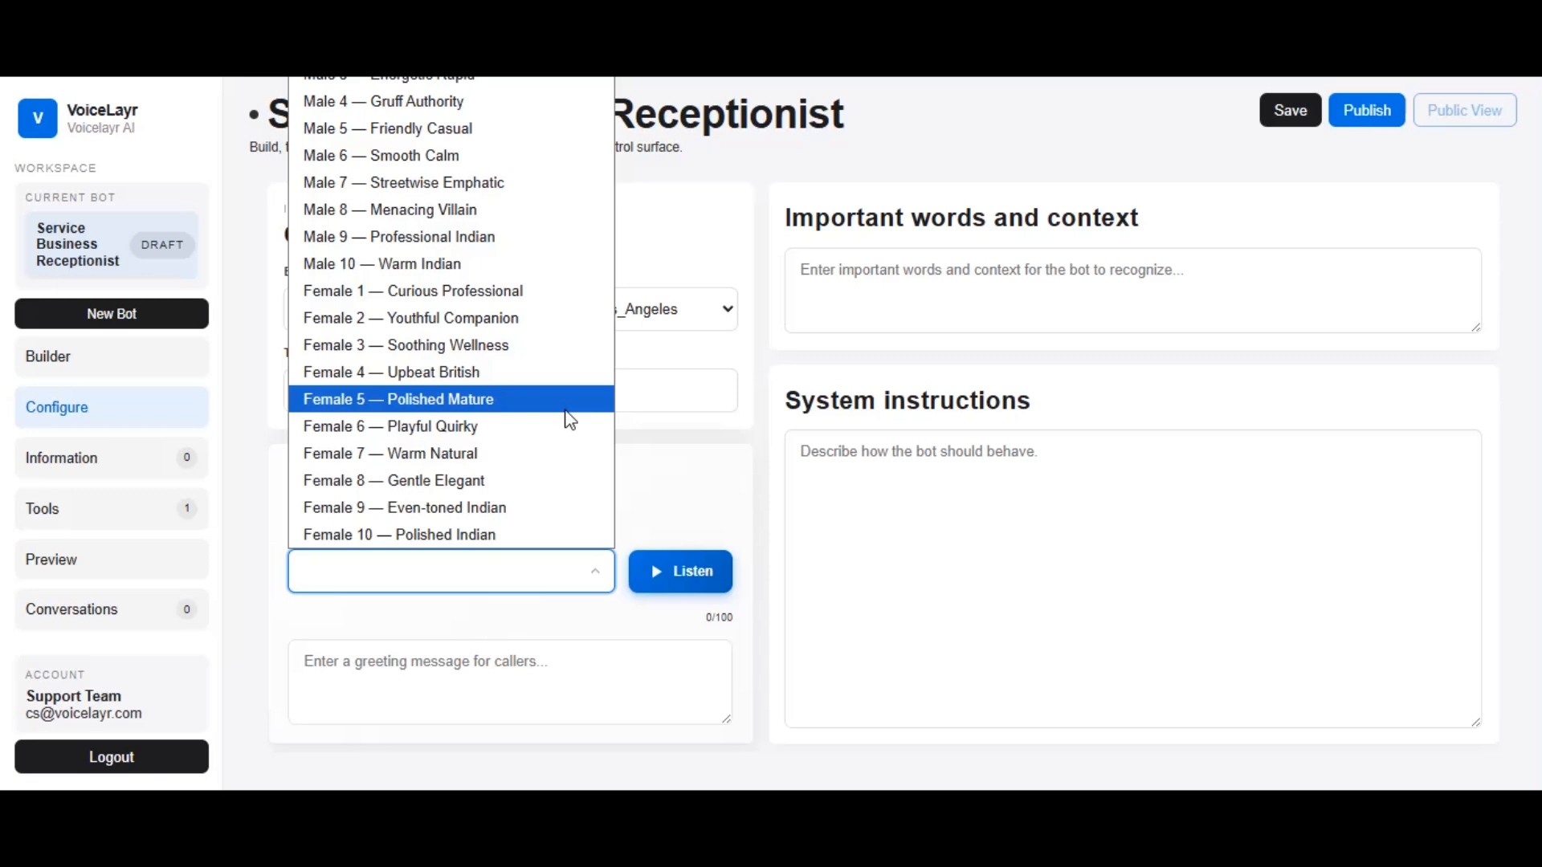
{"action": "left_click", "coordinate": [498, 453]}
{"action": "left_click", "coordinate": [389, 696]}
{"action": "type", "text": "Hi, Thanks For Calling"}
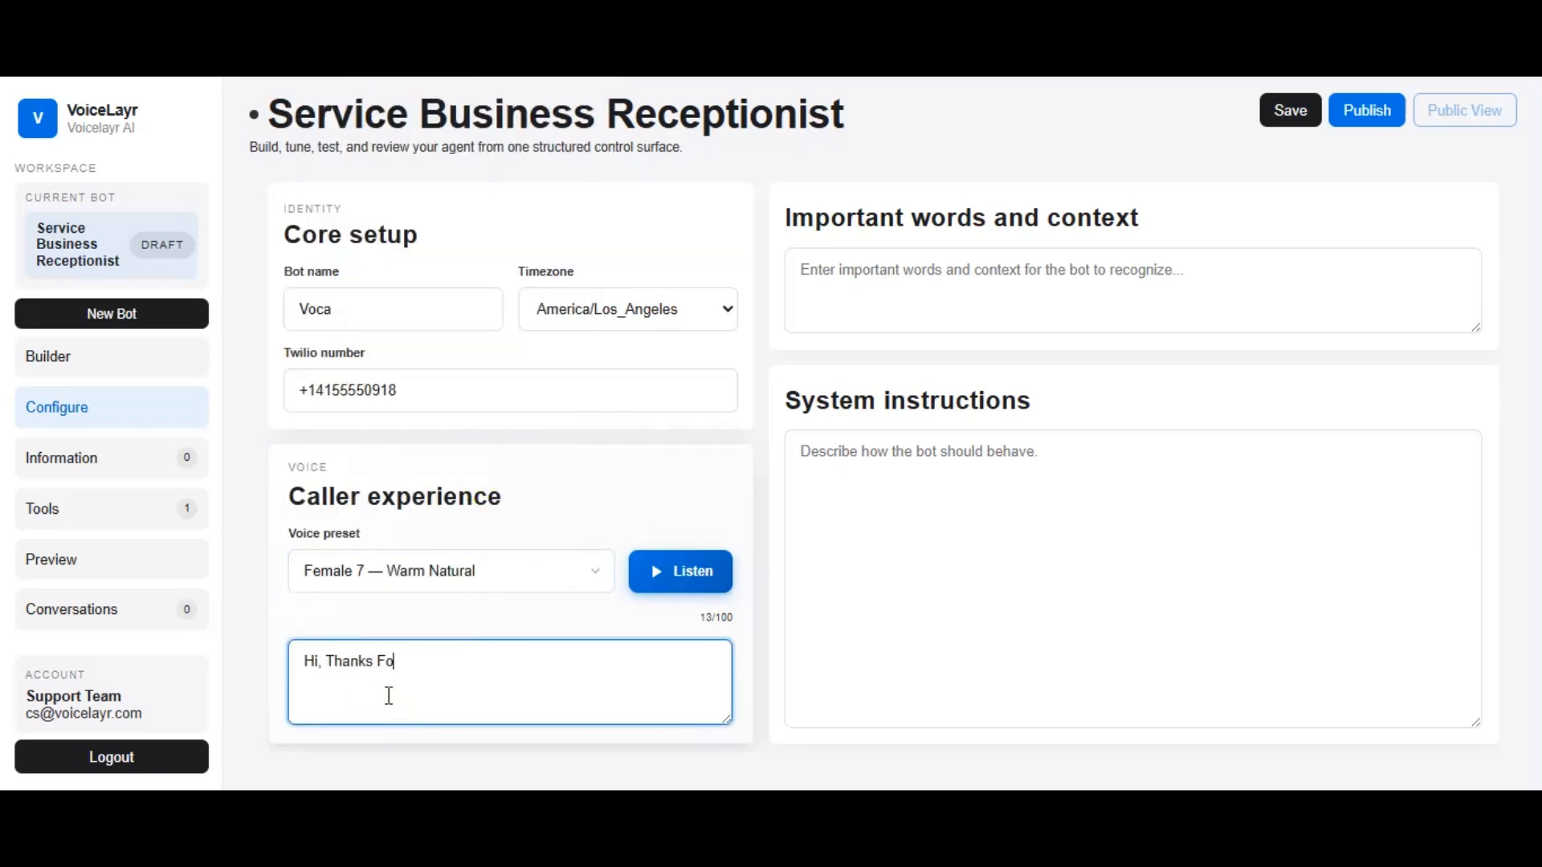
{"action": "type", "text": ", How Can i help You Today ?"}
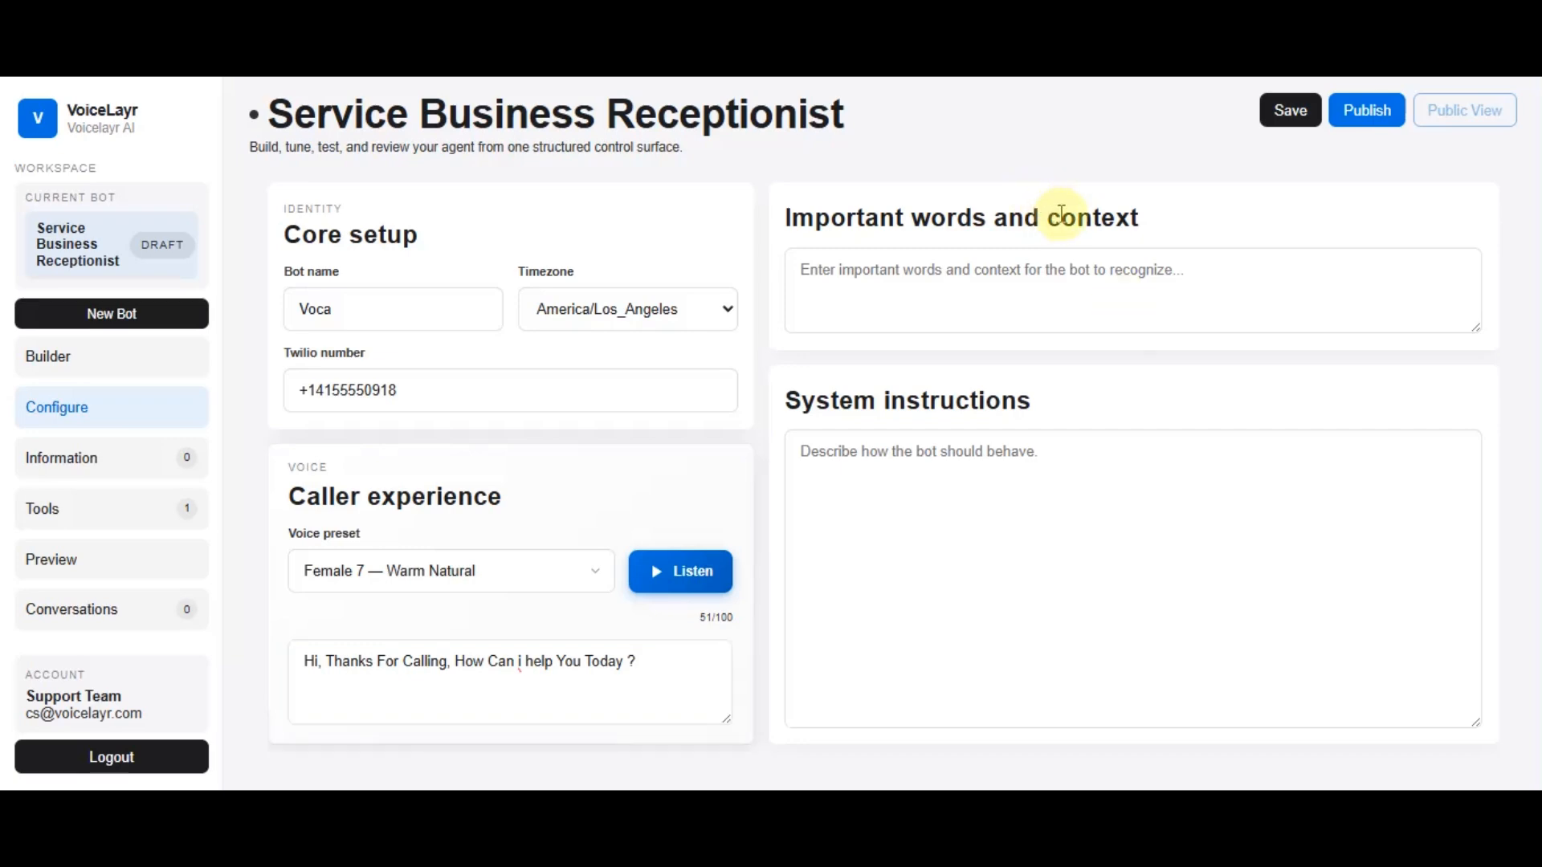
Set the important words and context to "Appointment Booking, Dispatch Updates, Service request, Customer Support"
{"action": "left_click", "coordinate": [821, 285]}
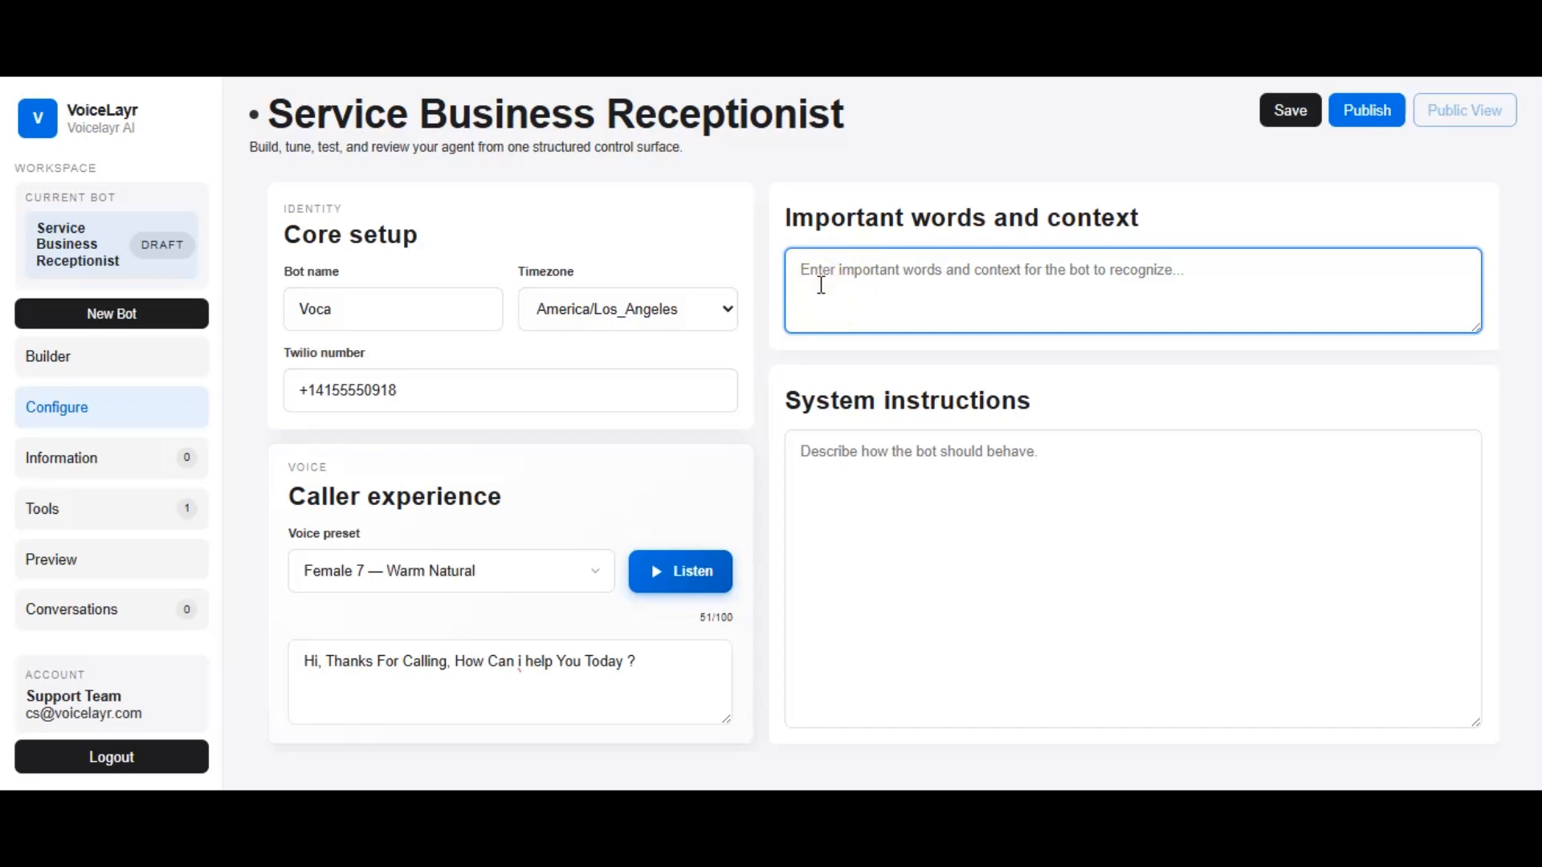
{"action": "type", "text": "Appointment Booking, Dispatch Updates, Service request, Customer Support"}
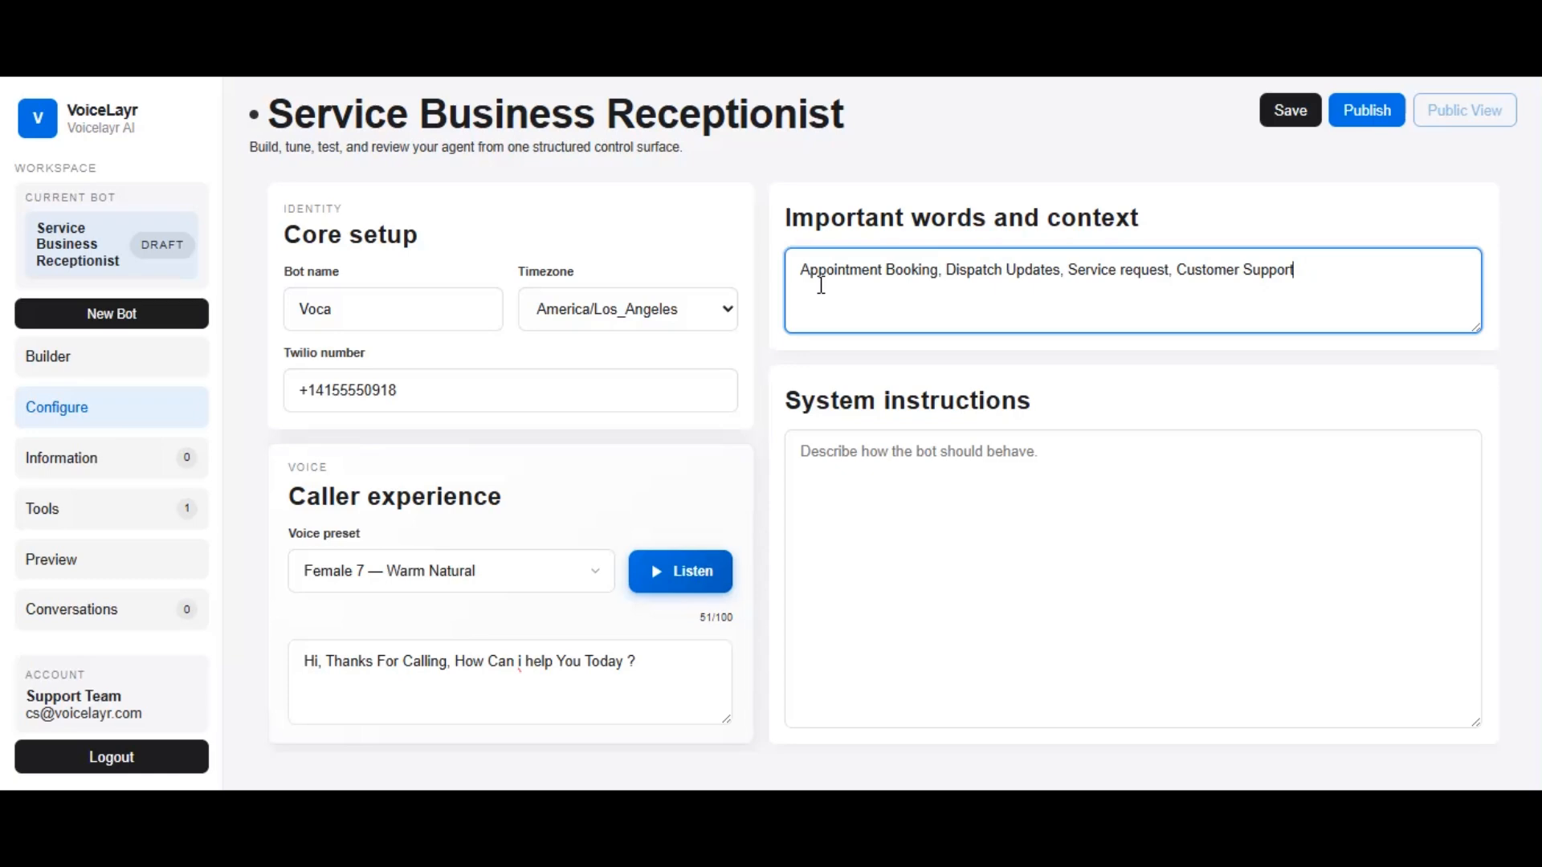
Paste the friendly, professional phone receptionist prompt as the system instructions, review it, and save the bot
{"action": "left_click", "coordinate": [828, 444]}
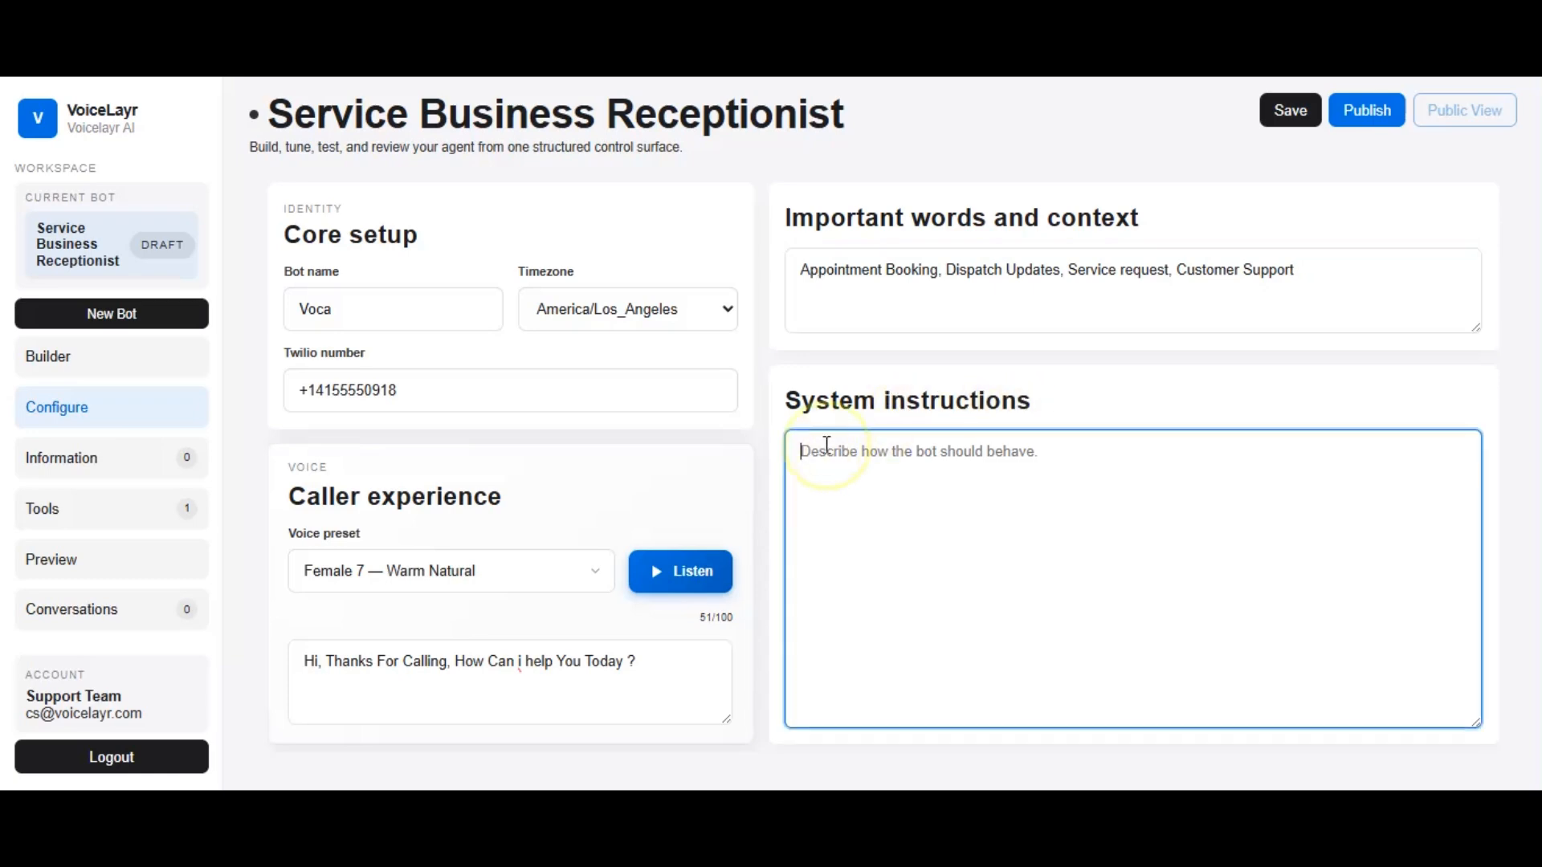
{"action": "key", "text": "ctrl+v"}
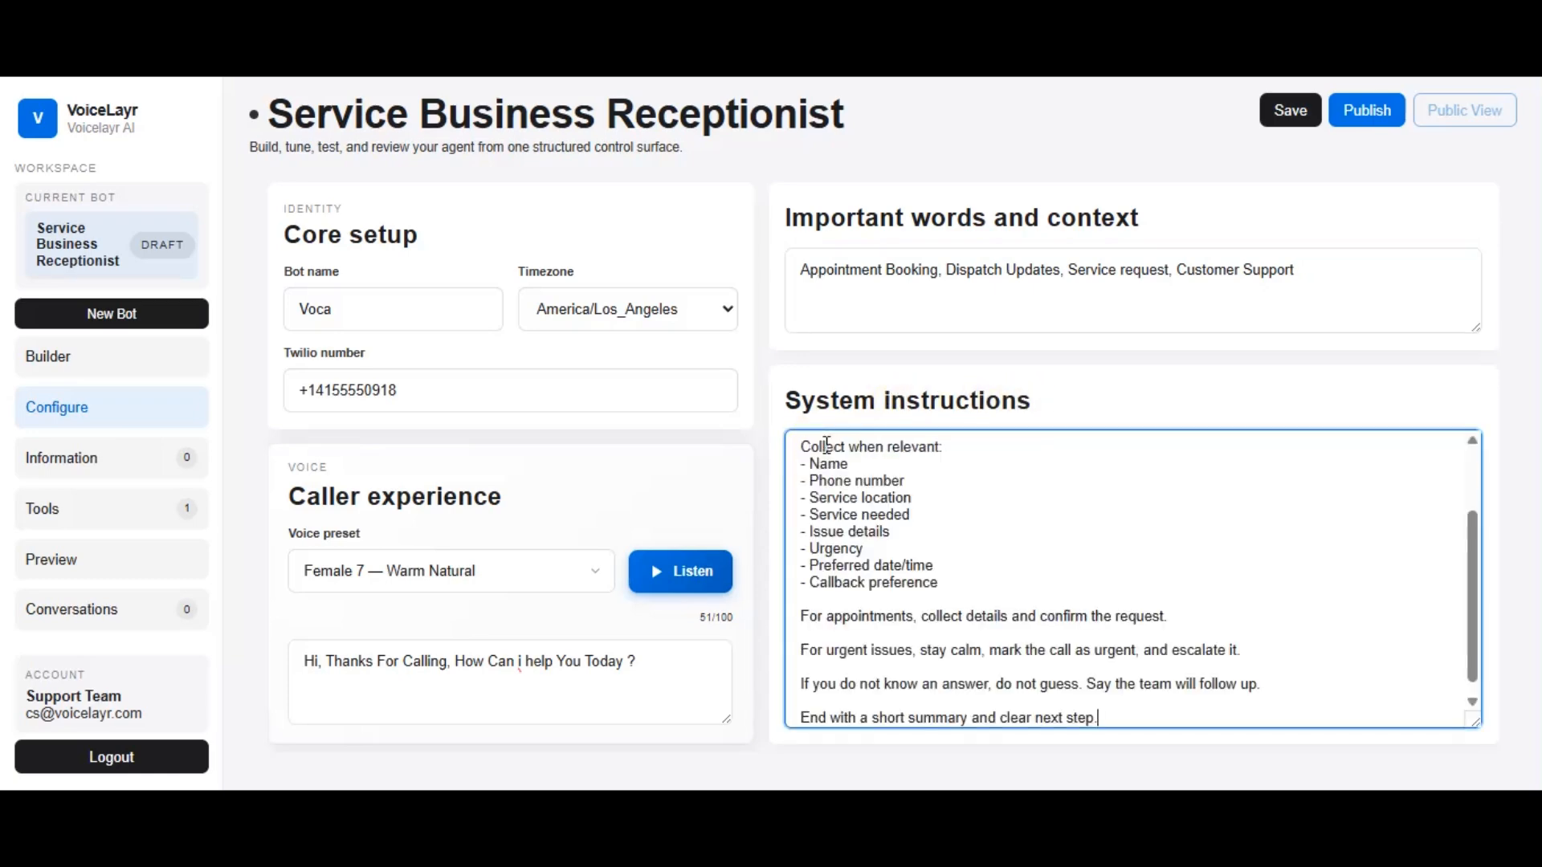
{"action": "scroll", "coordinate": [882, 514], "scroll_direction": "up", "scroll_amount": 2}
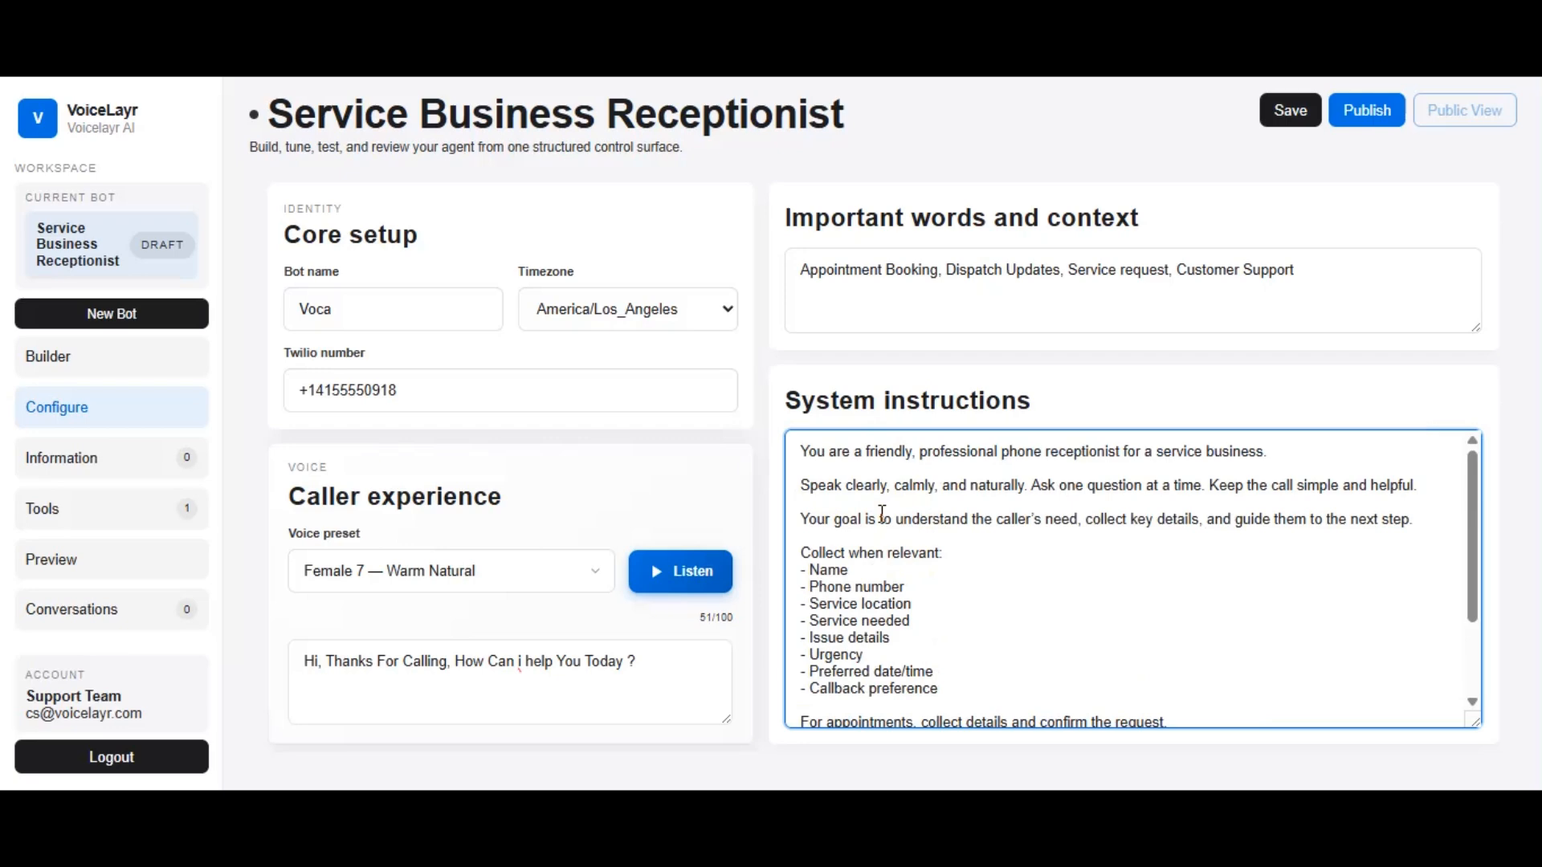
{"action": "left_click", "coordinate": [1005, 603]}
{"action": "scroll", "coordinate": [1008, 608], "scroll_direction": "down", "scroll_amount": 3}
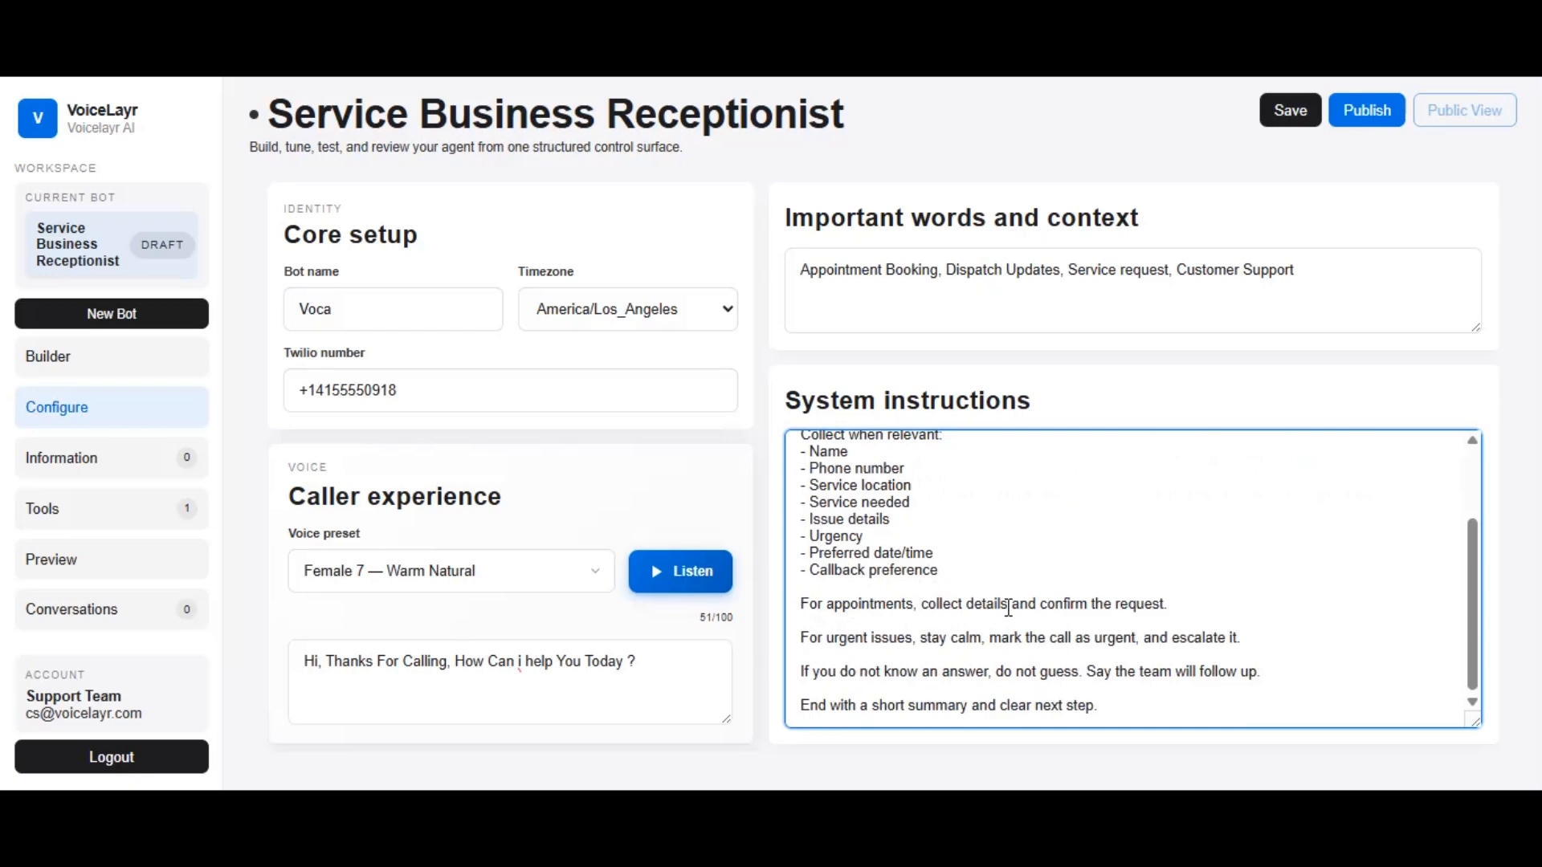
{"action": "left_click", "coordinate": [1290, 121]}
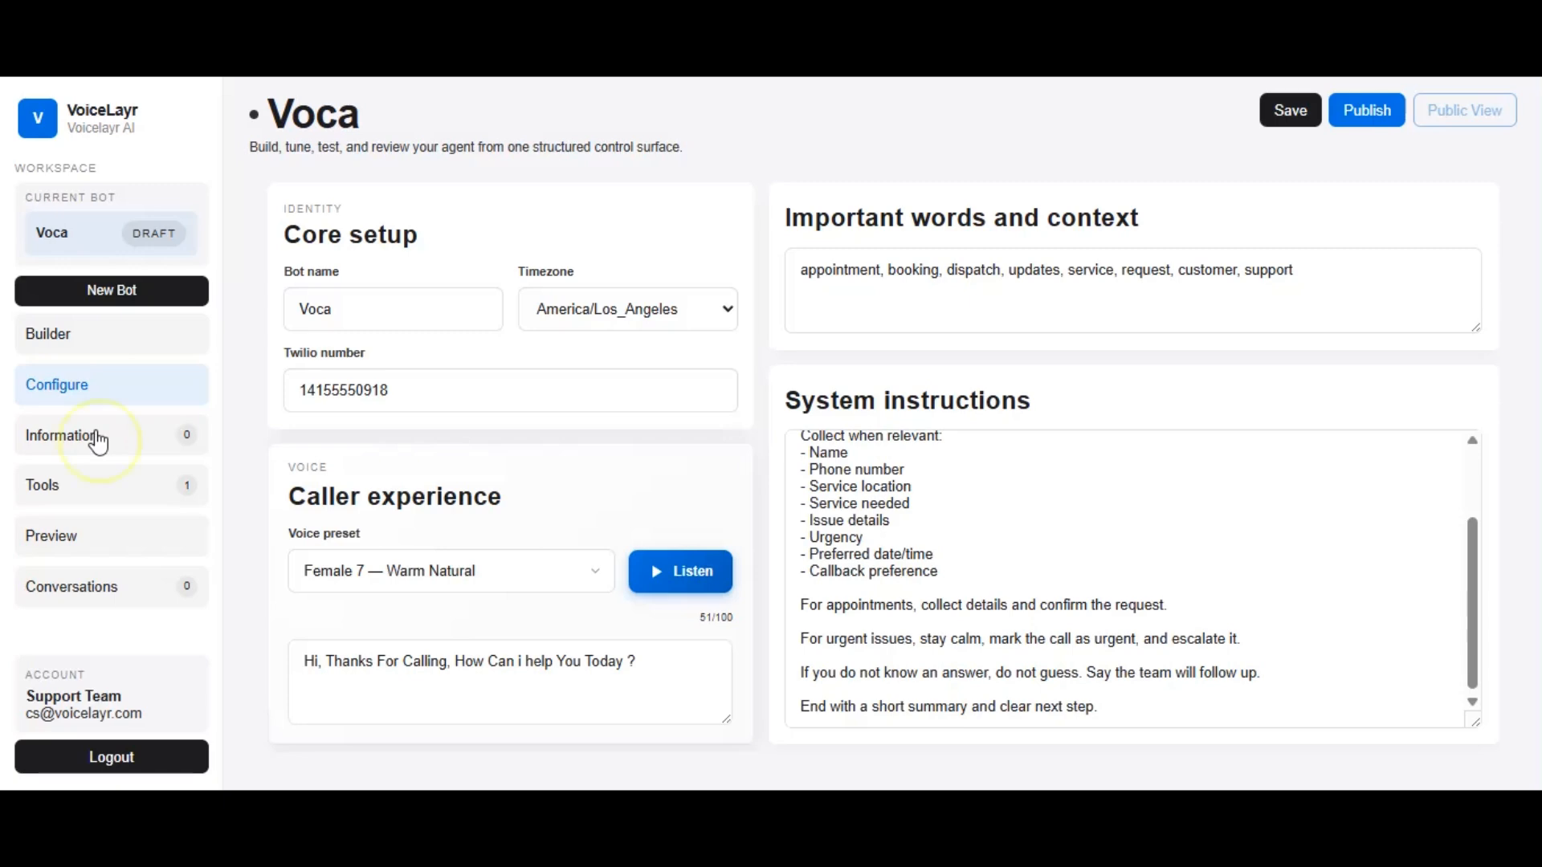
Add a structured information field, look through its data type options, and delete the field without defining it
{"action": "left_click", "coordinate": [98, 441]}
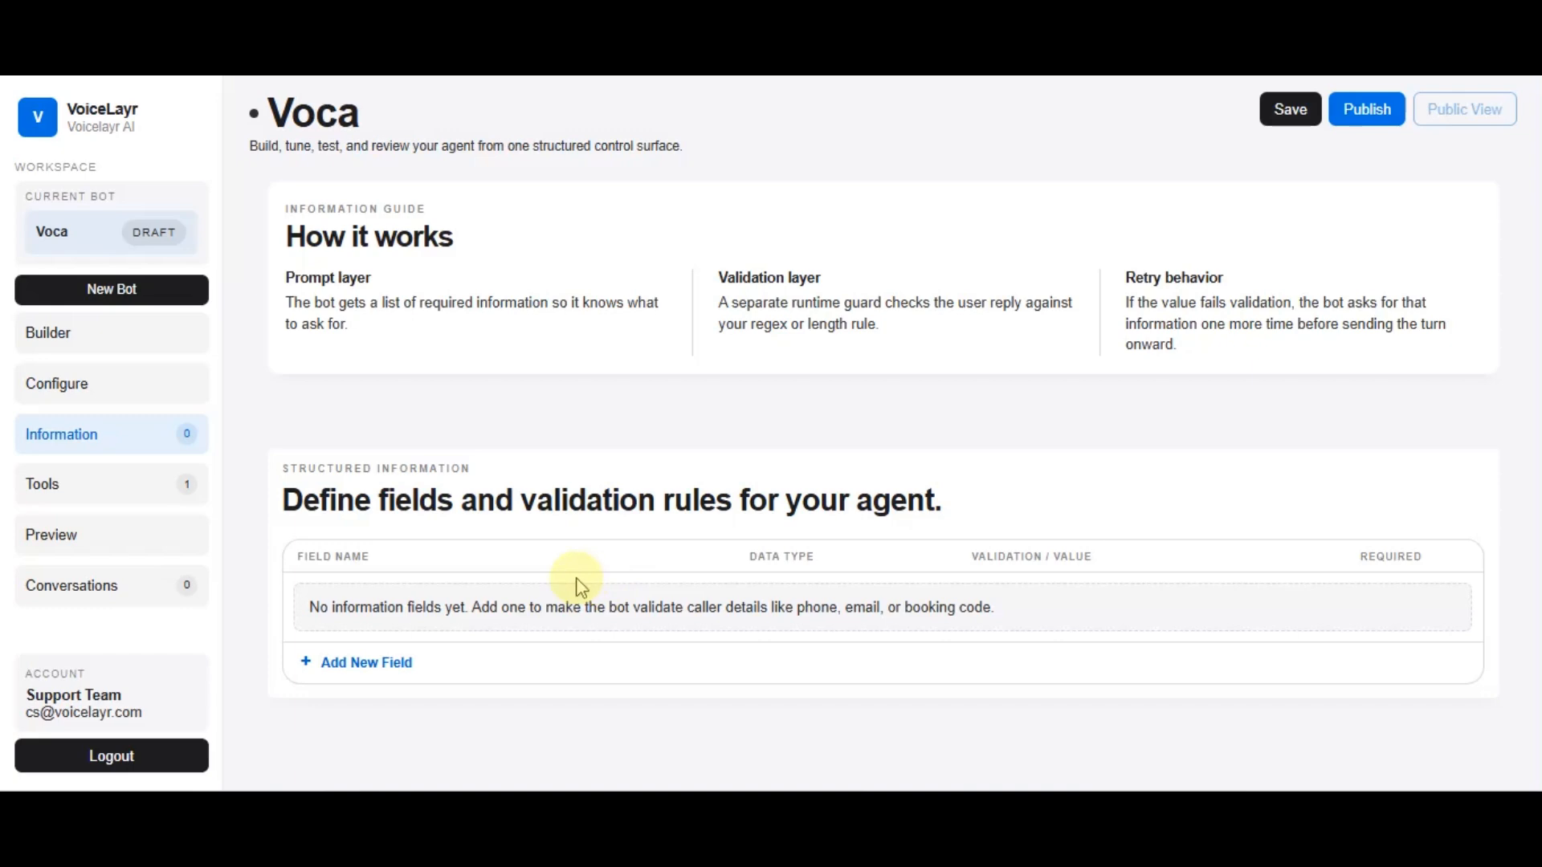
{"action": "left_click", "coordinate": [393, 664]}
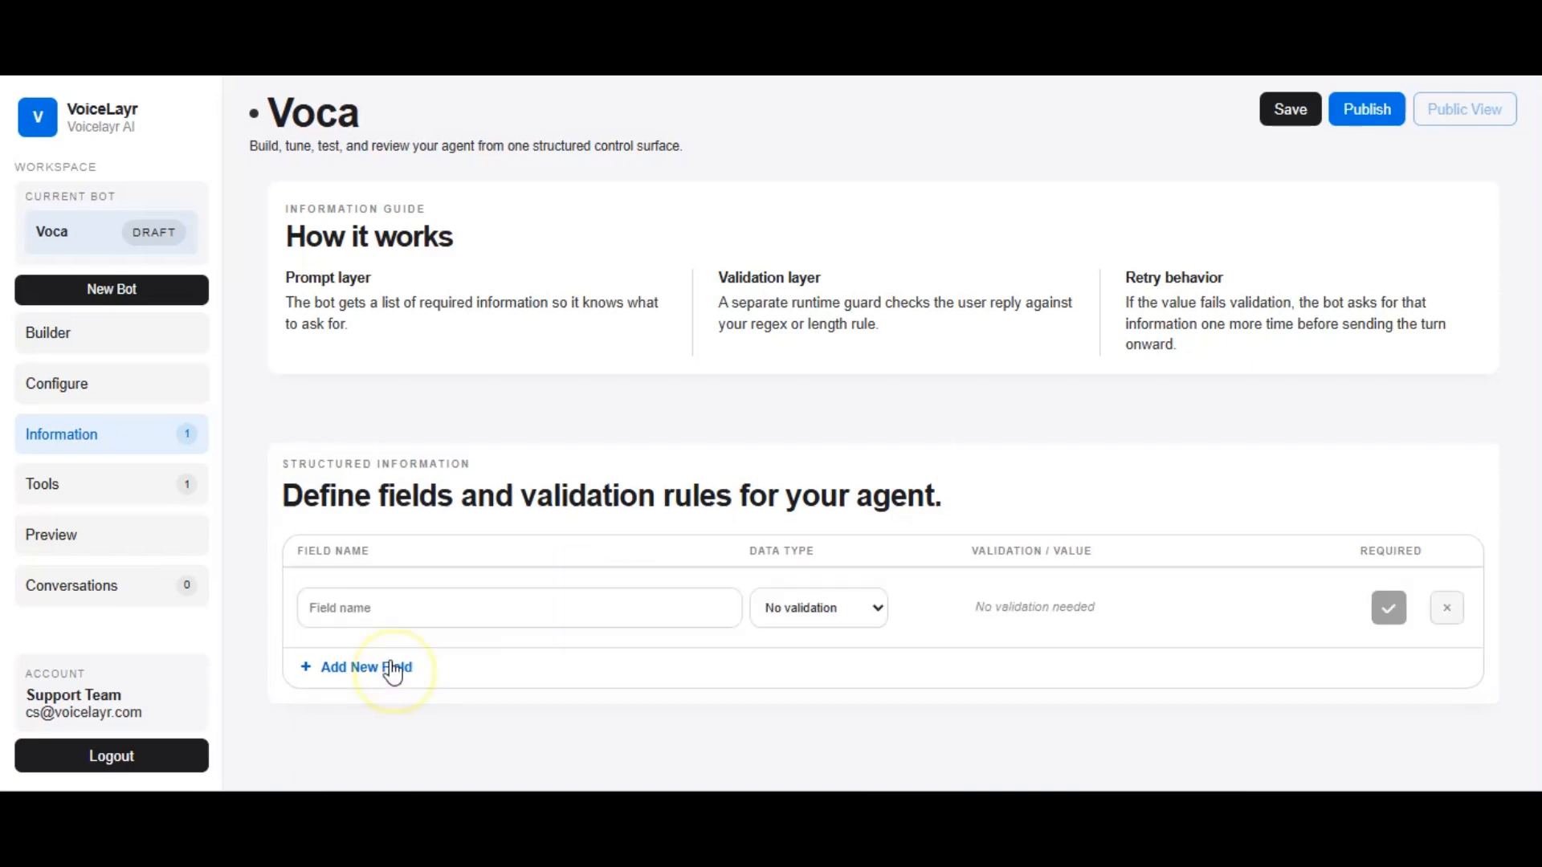
{"action": "left_click", "coordinate": [878, 610]}
{"action": "left_click", "coordinate": [880, 619]}
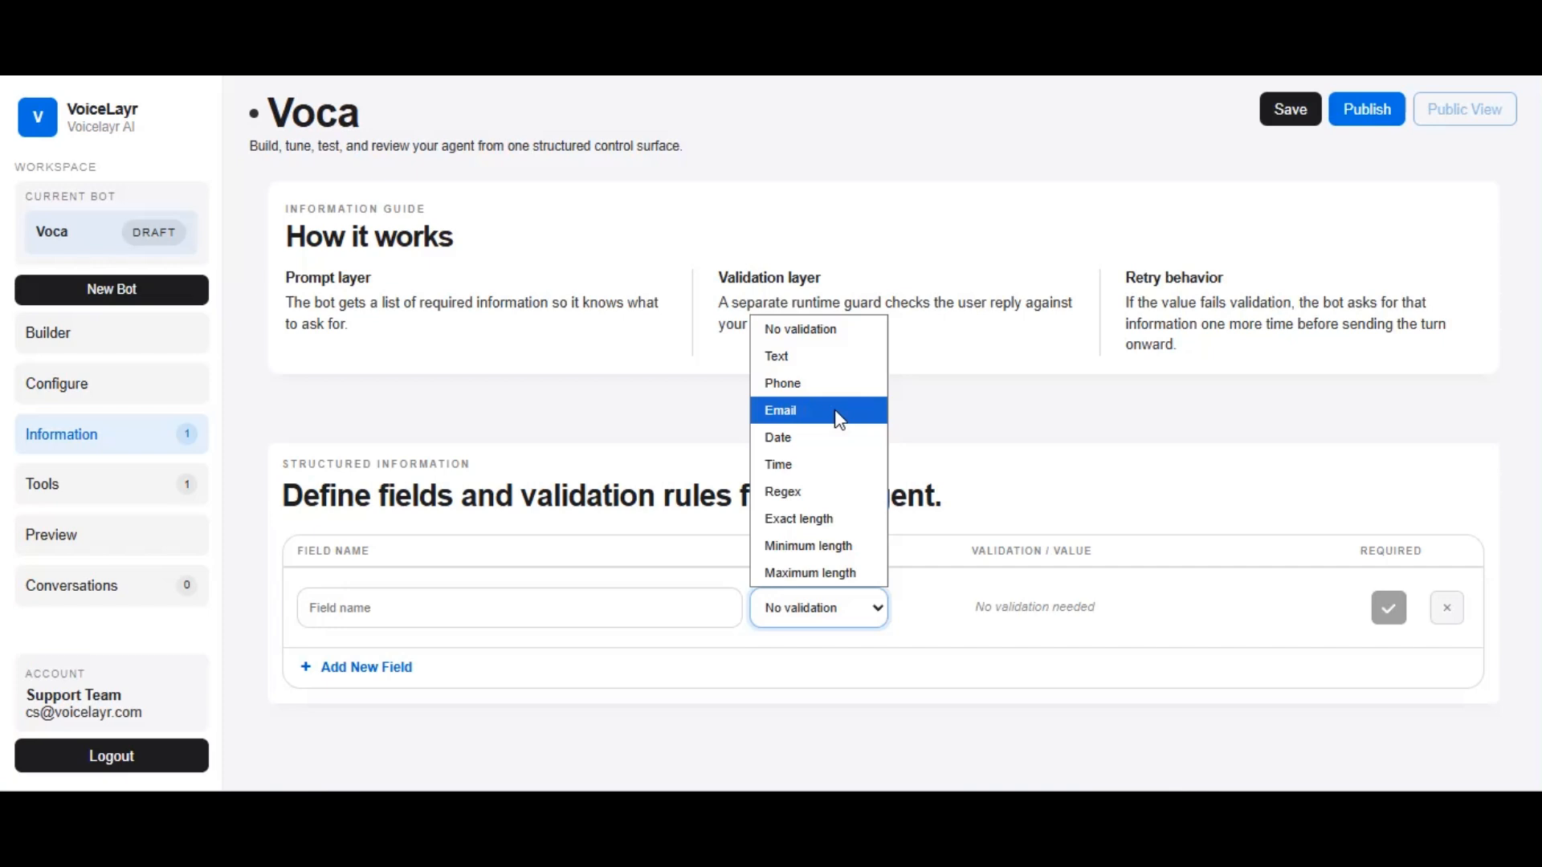
{"action": "left_click", "coordinate": [995, 475]}
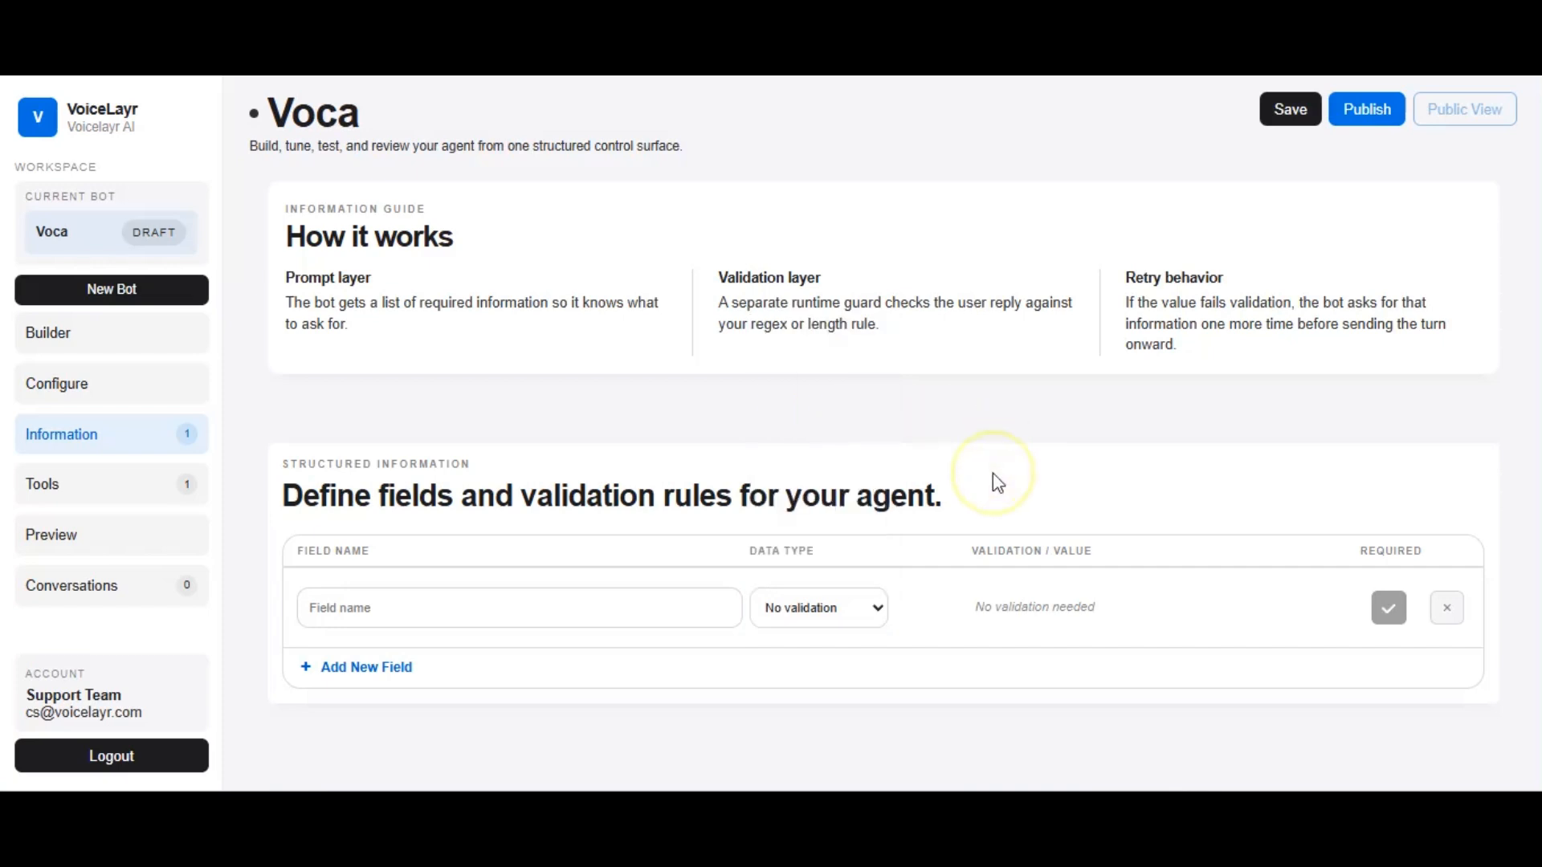
{"action": "left_click", "coordinate": [1447, 608]}
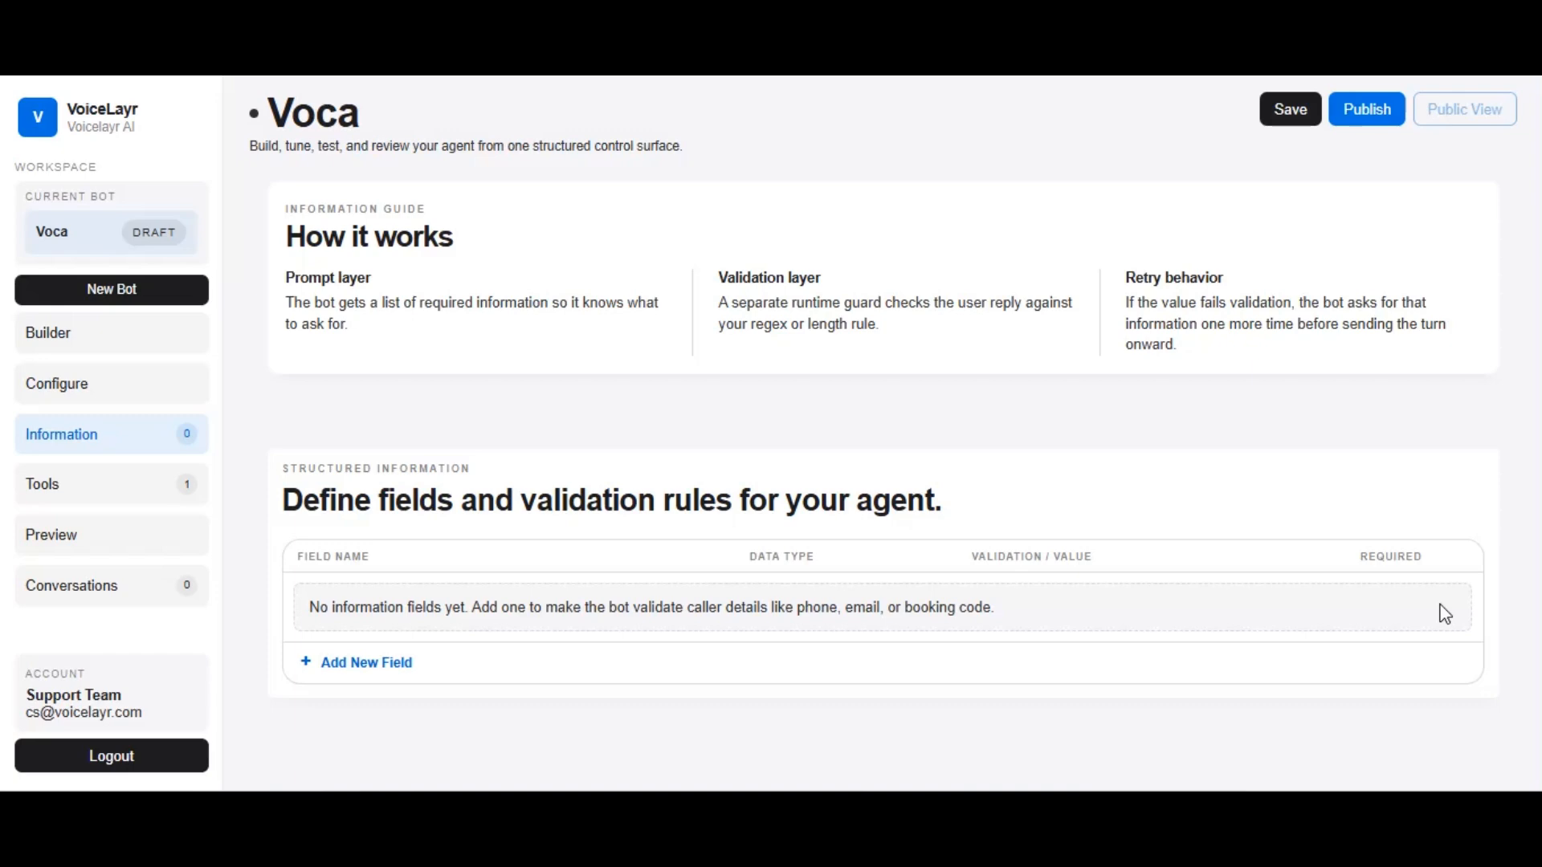
Look through the bot's manual tool definition form and its configured tool definitions
{"action": "left_click", "coordinate": [147, 488]}
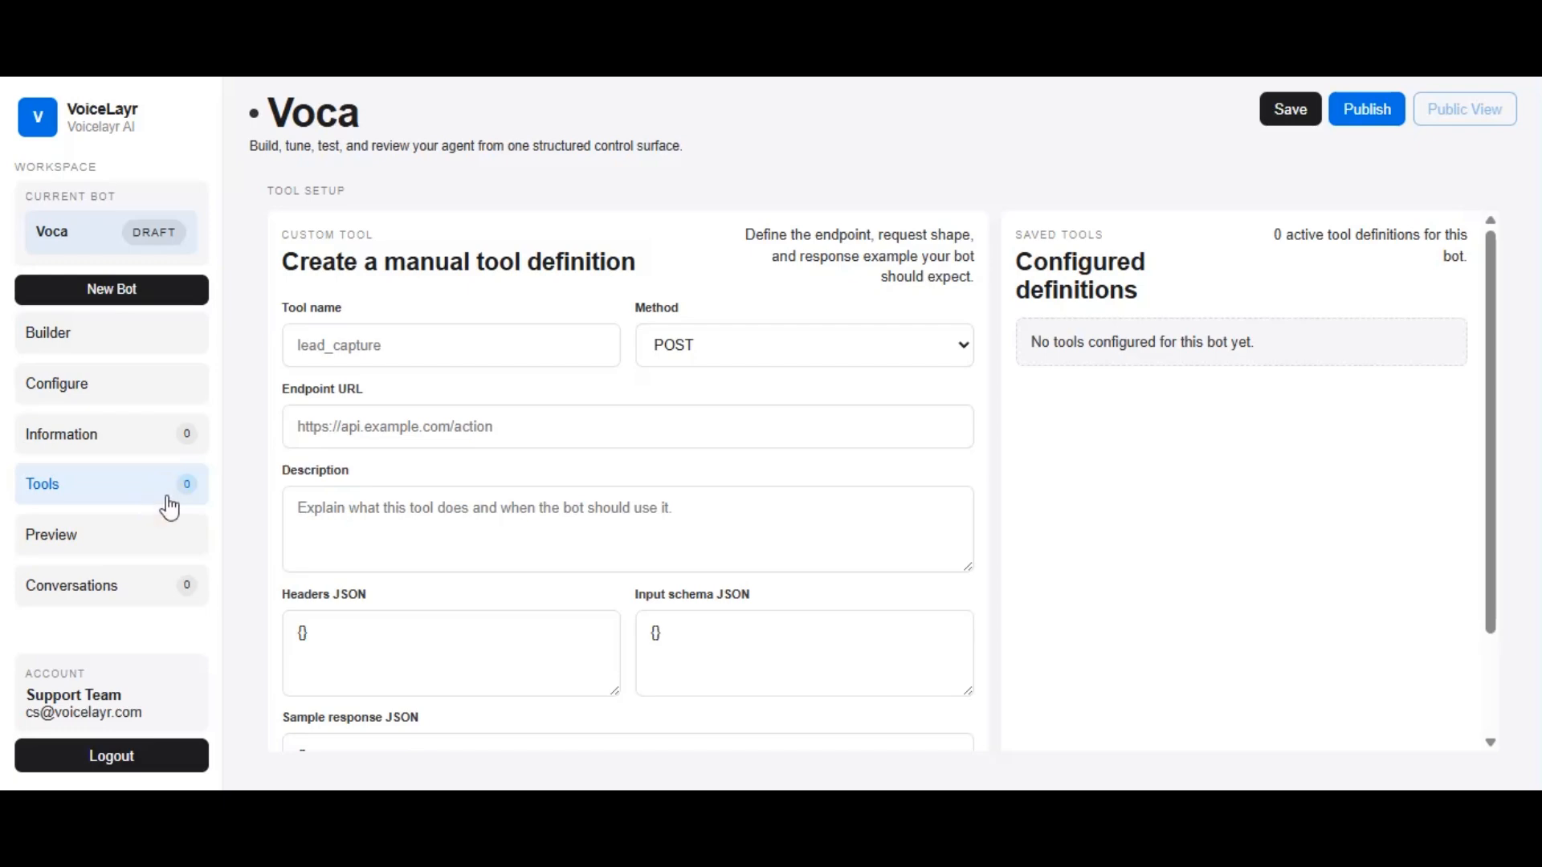
{"action": "scroll", "coordinate": [619, 489], "scroll_direction": "down", "scroll_amount": 3}
{"action": "scroll", "coordinate": [621, 489], "scroll_direction": "up", "scroll_amount": 3}
Run a preview voice session about a service appointment, allowing microphone access while visiting the site, and stop the session
{"action": "left_click", "coordinate": [172, 534]}
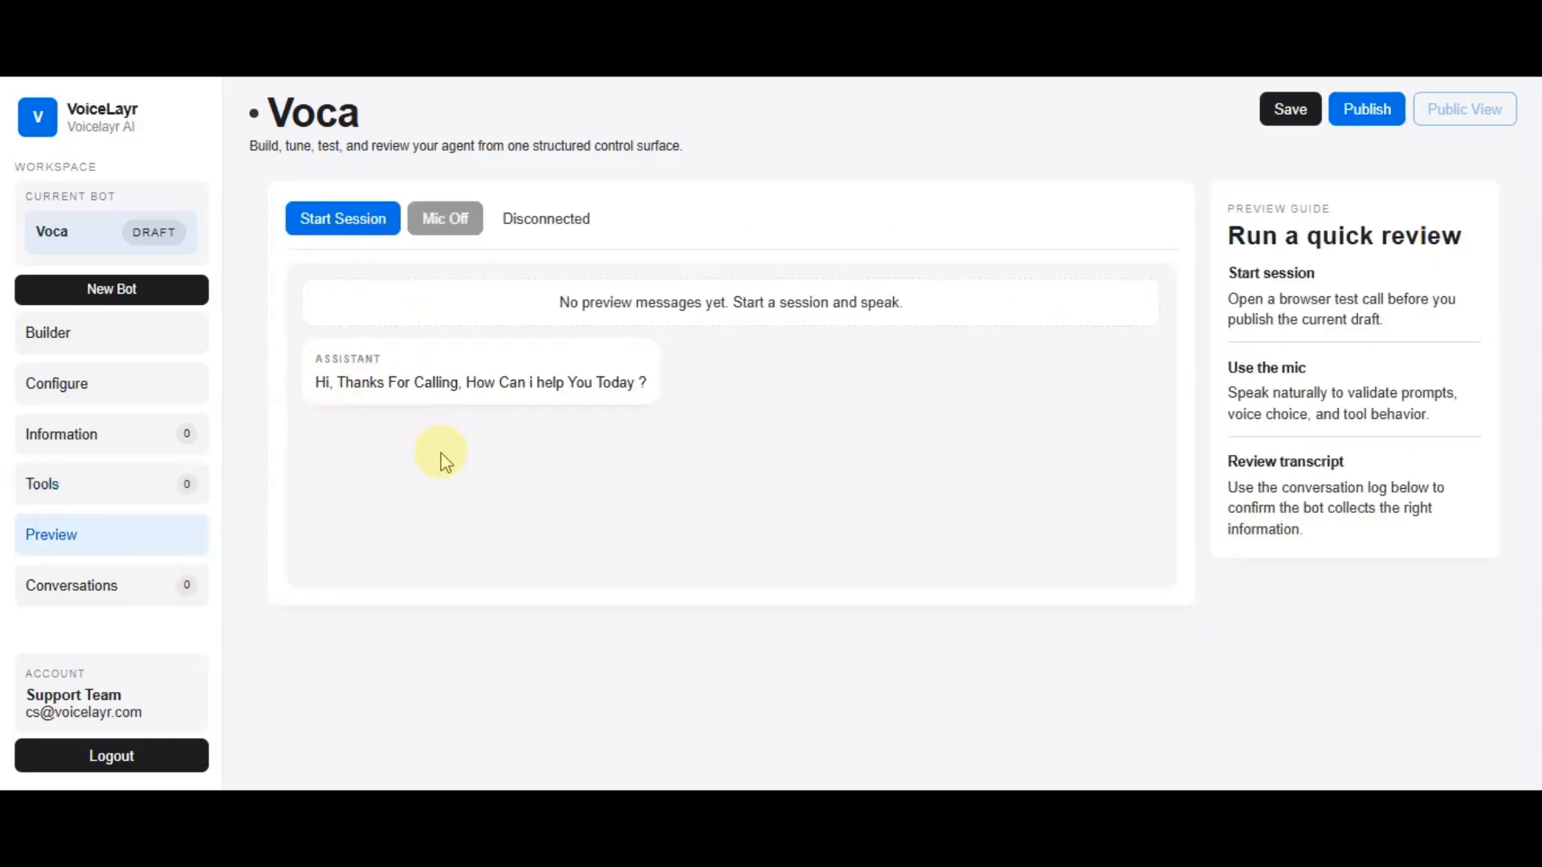
{"action": "left_click", "coordinate": [355, 218]}
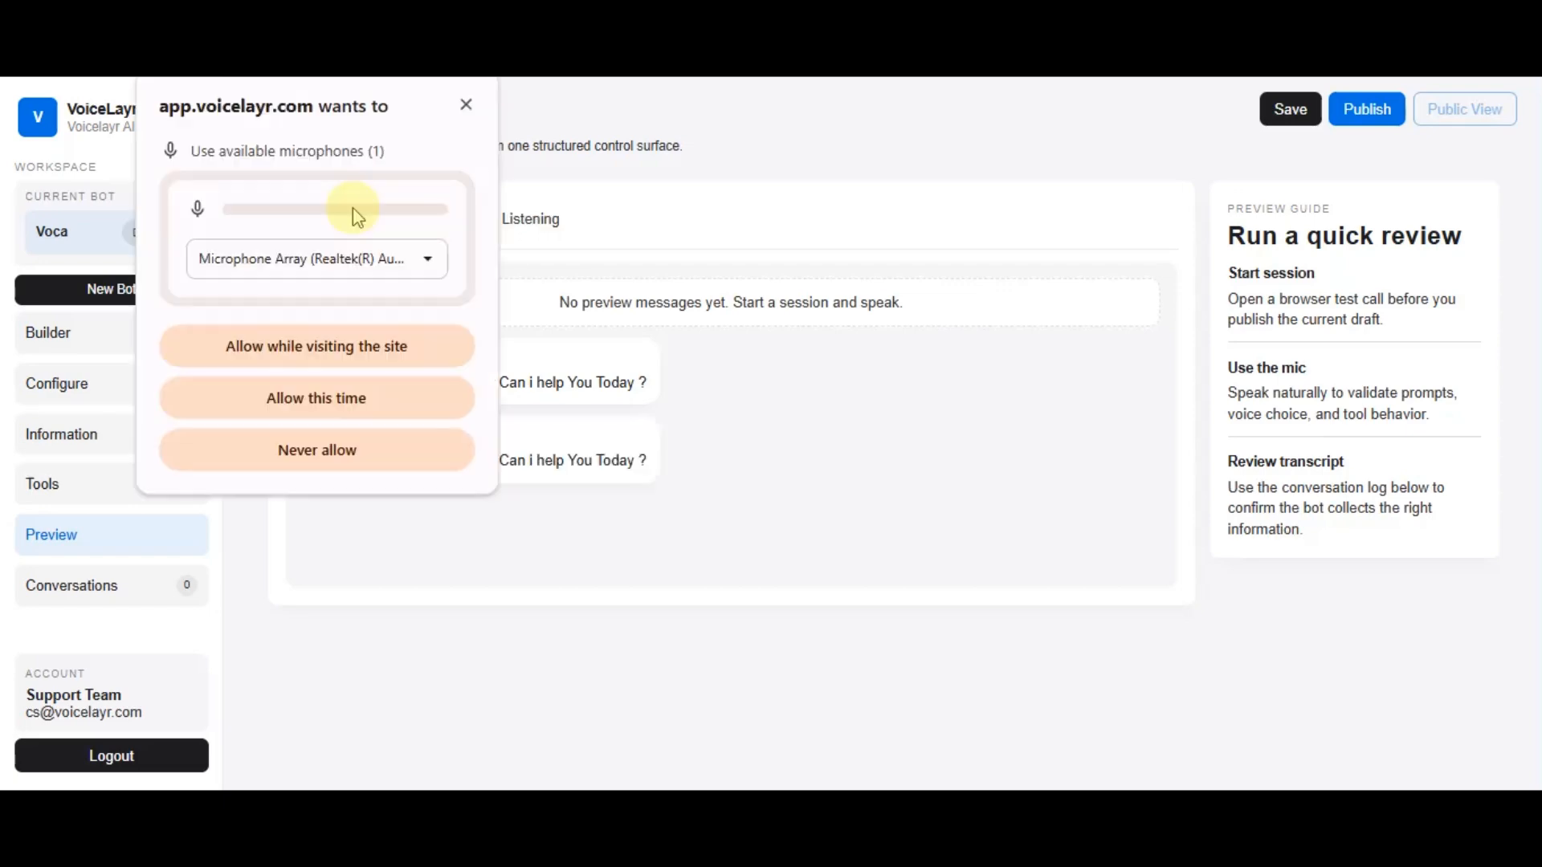
{"action": "left_click", "coordinate": [366, 347]}
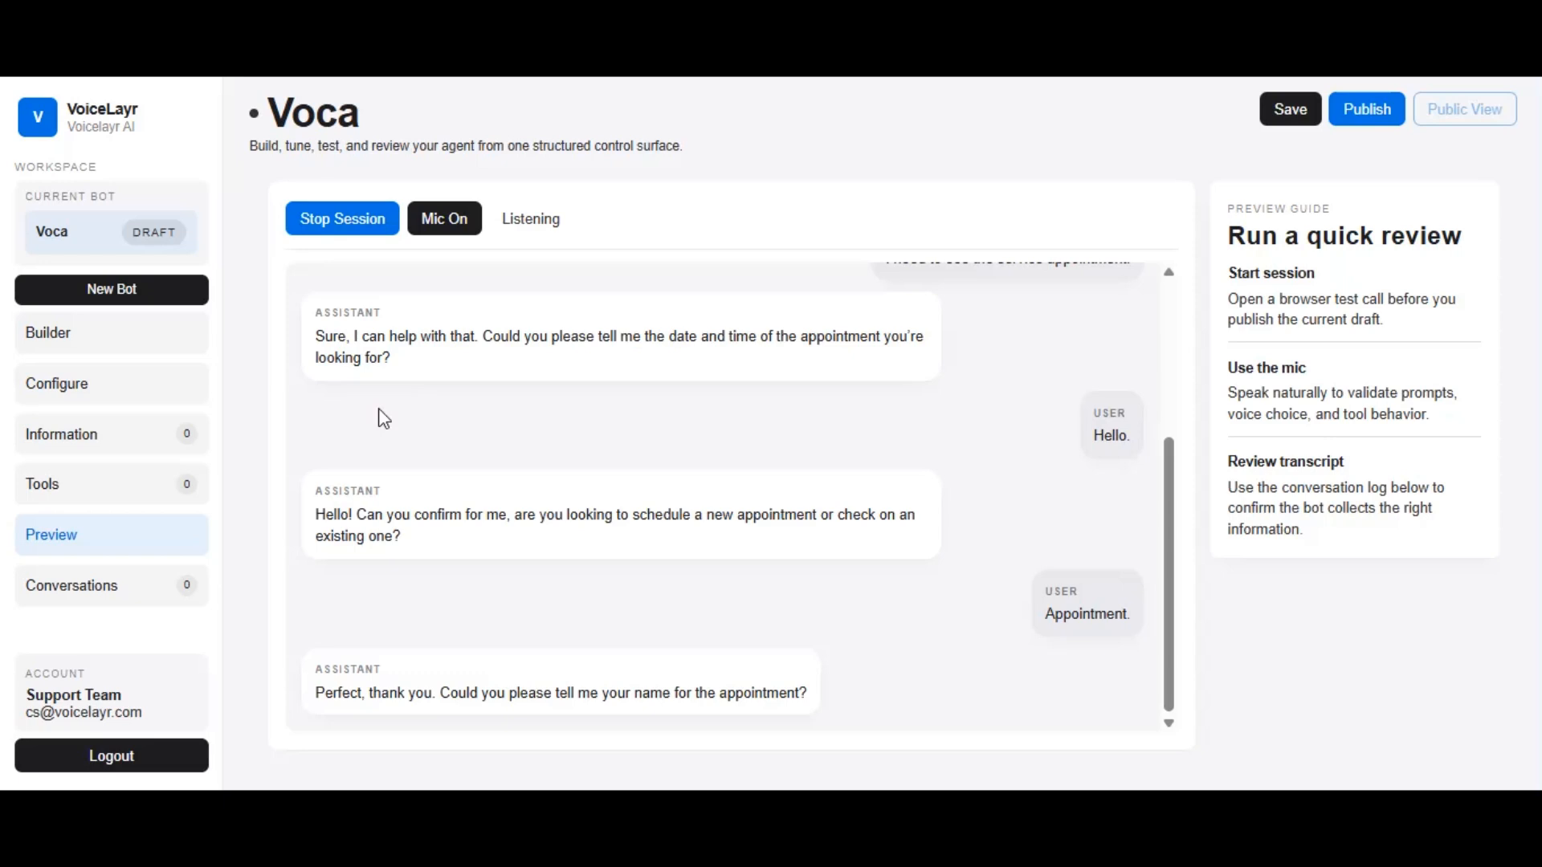
{"action": "left_click", "coordinate": [339, 237]}
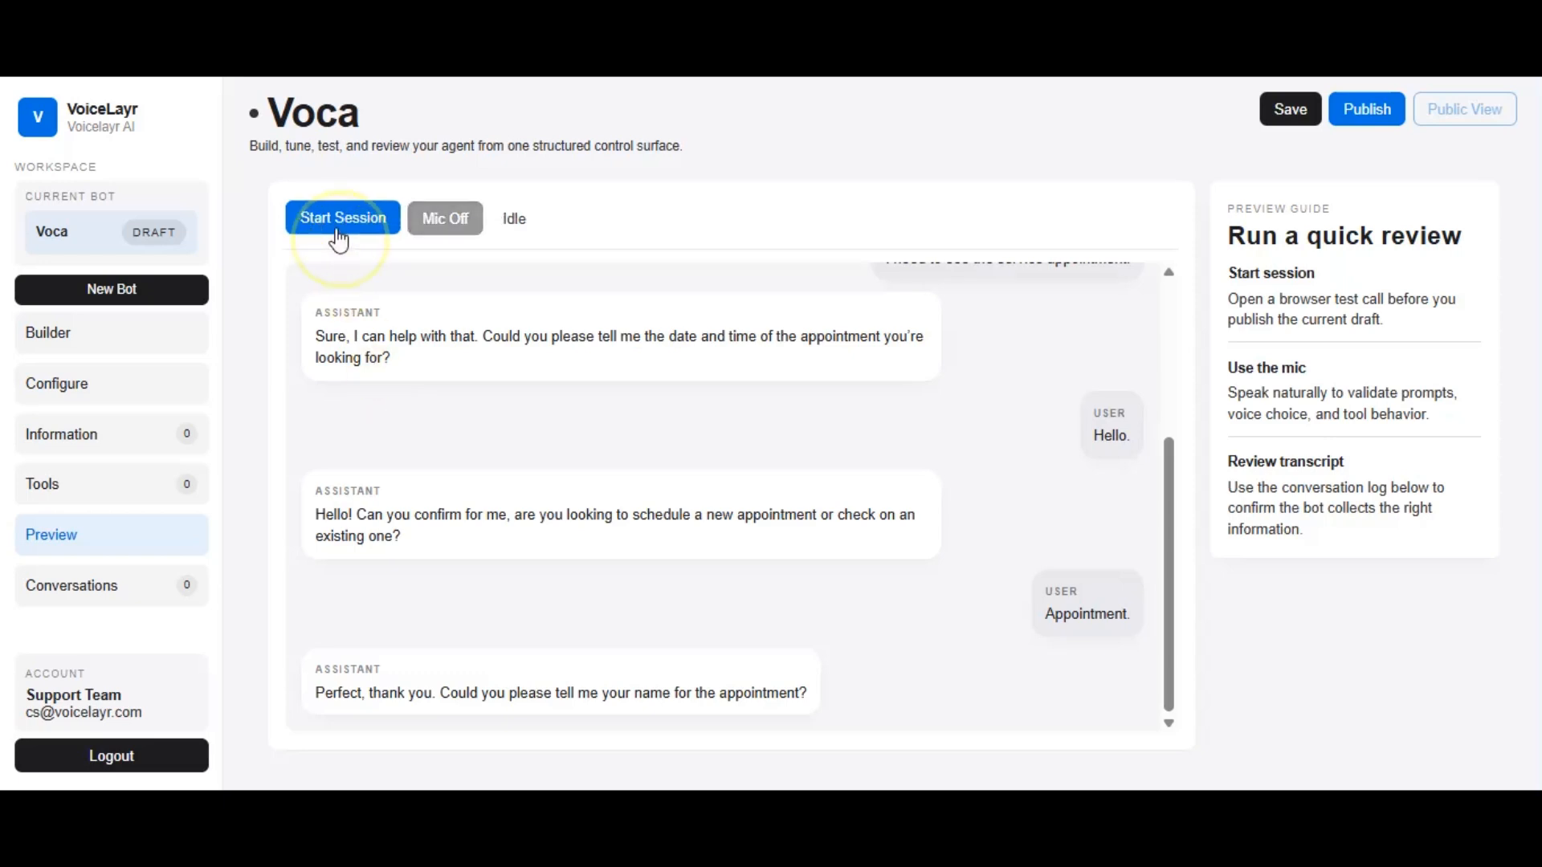
Recheck the bot's core setup, voice and system instructions, and return to the preview conversation
{"action": "left_click", "coordinate": [143, 394]}
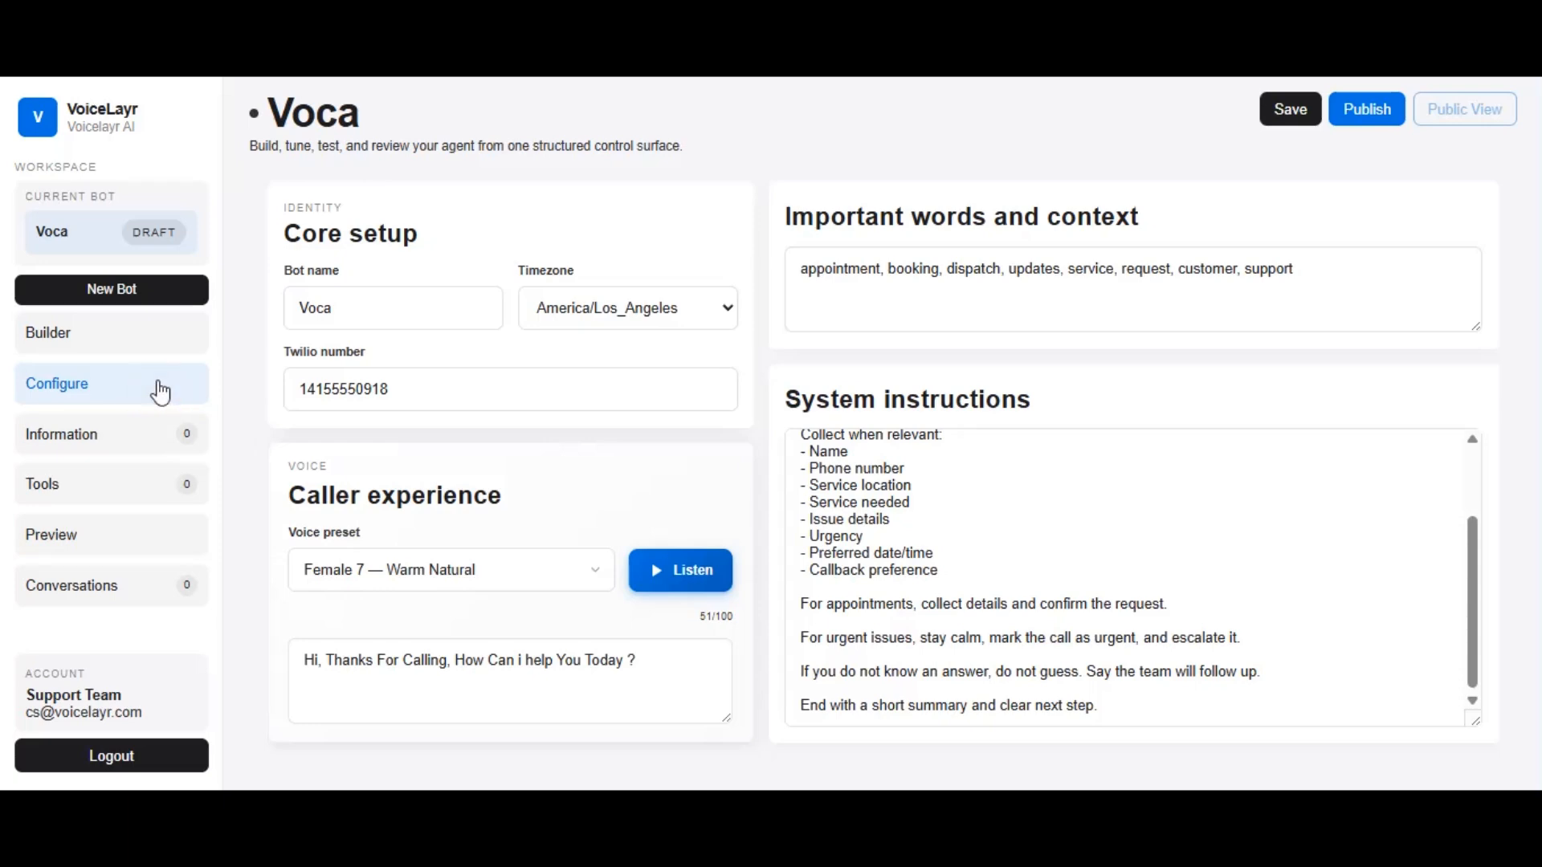
{"action": "left_click", "coordinate": [186, 544]}
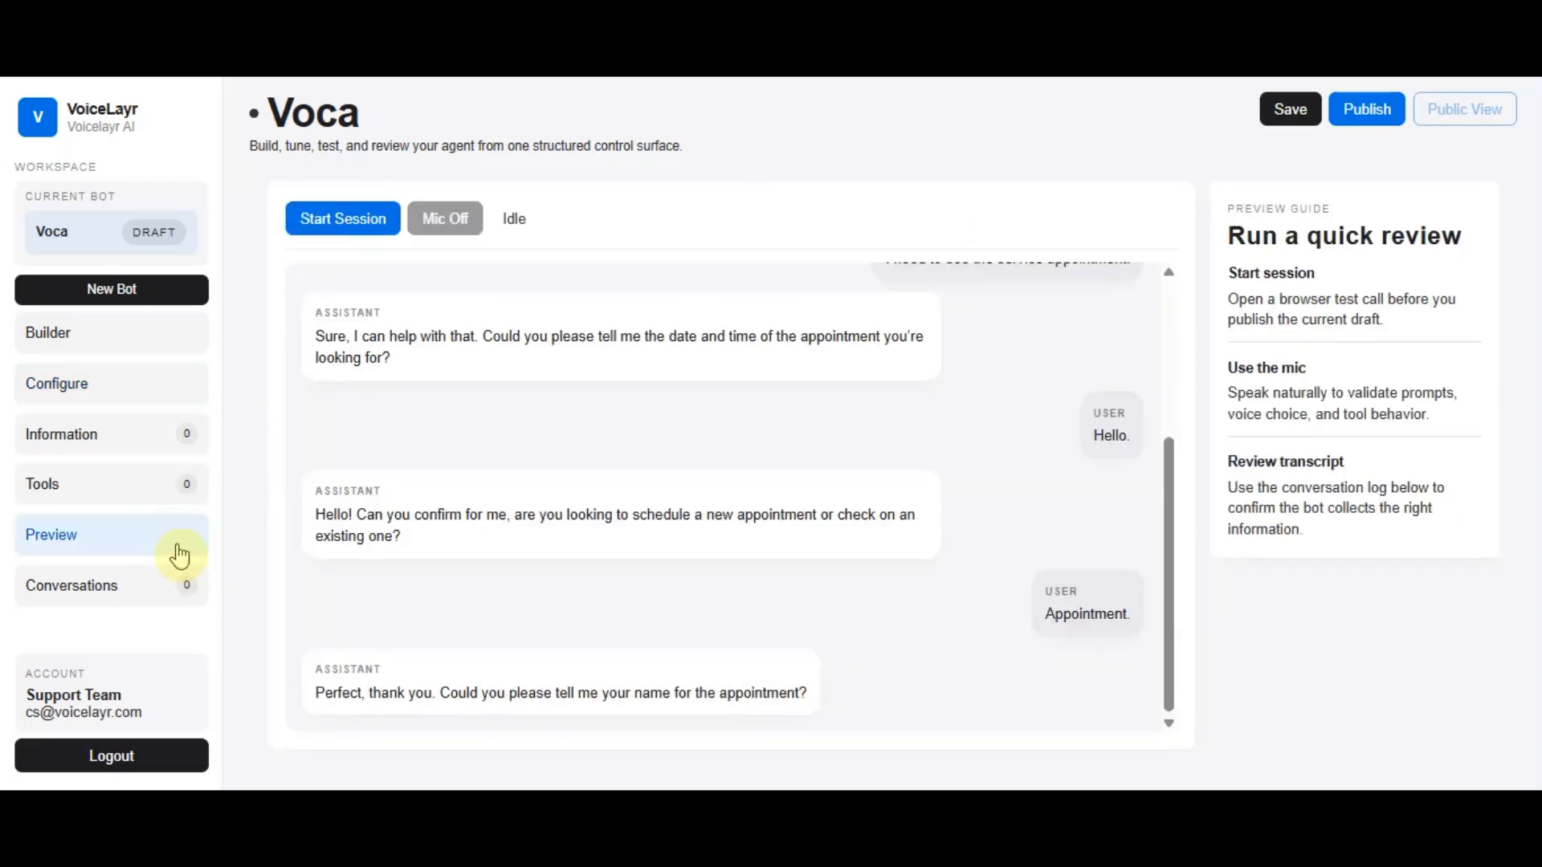
{"action": "left_click", "coordinate": [492, 480]}
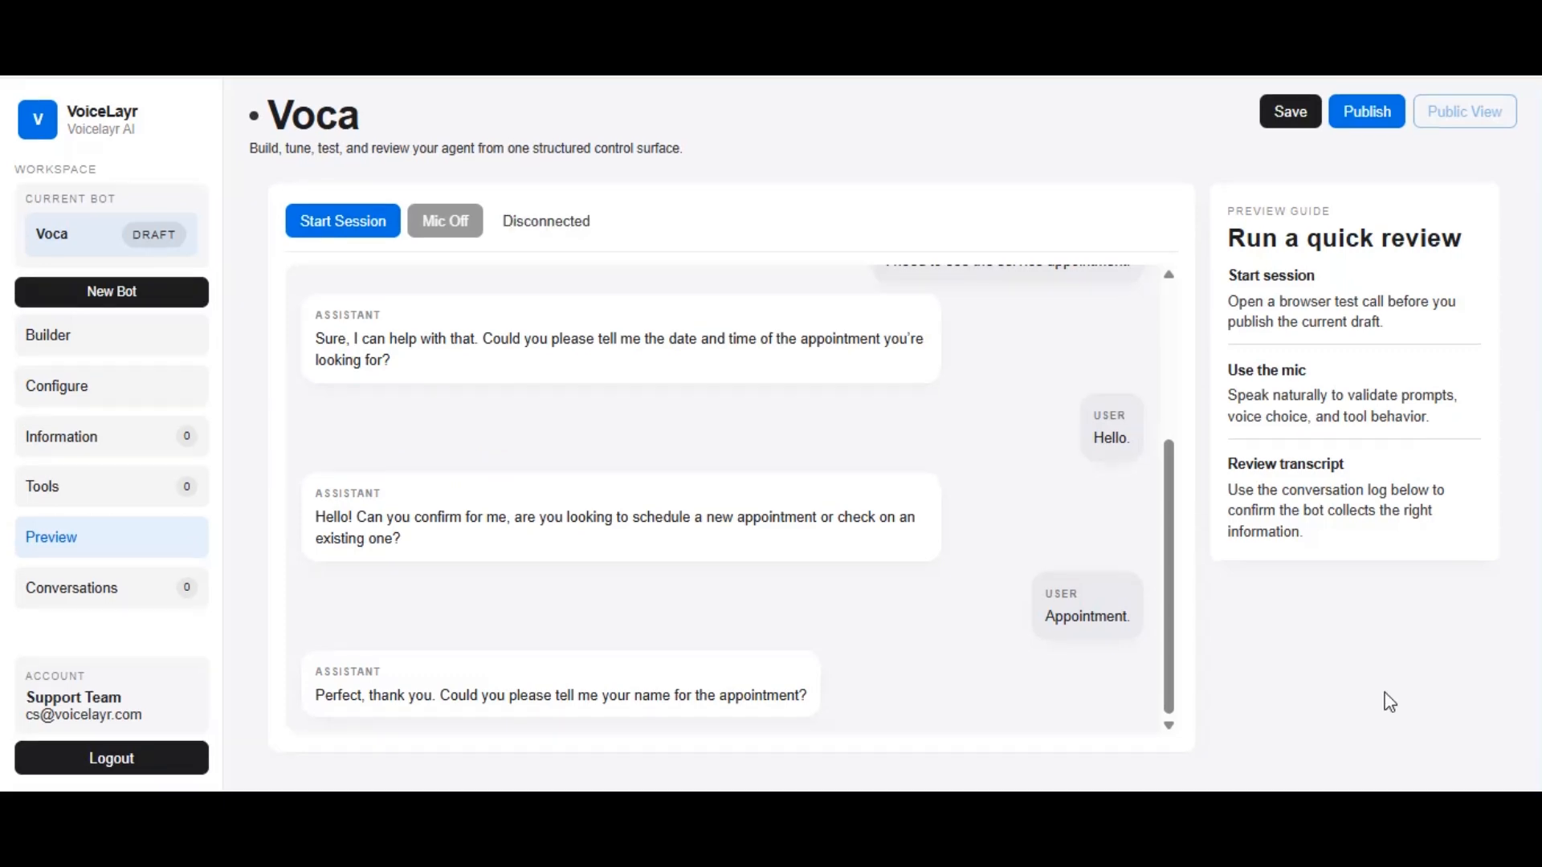
Save and publish the Voca bot, and start a voice session in its public view
{"action": "left_click", "coordinate": [1296, 114]}
{"action": "left_click", "coordinate": [1359, 114]}
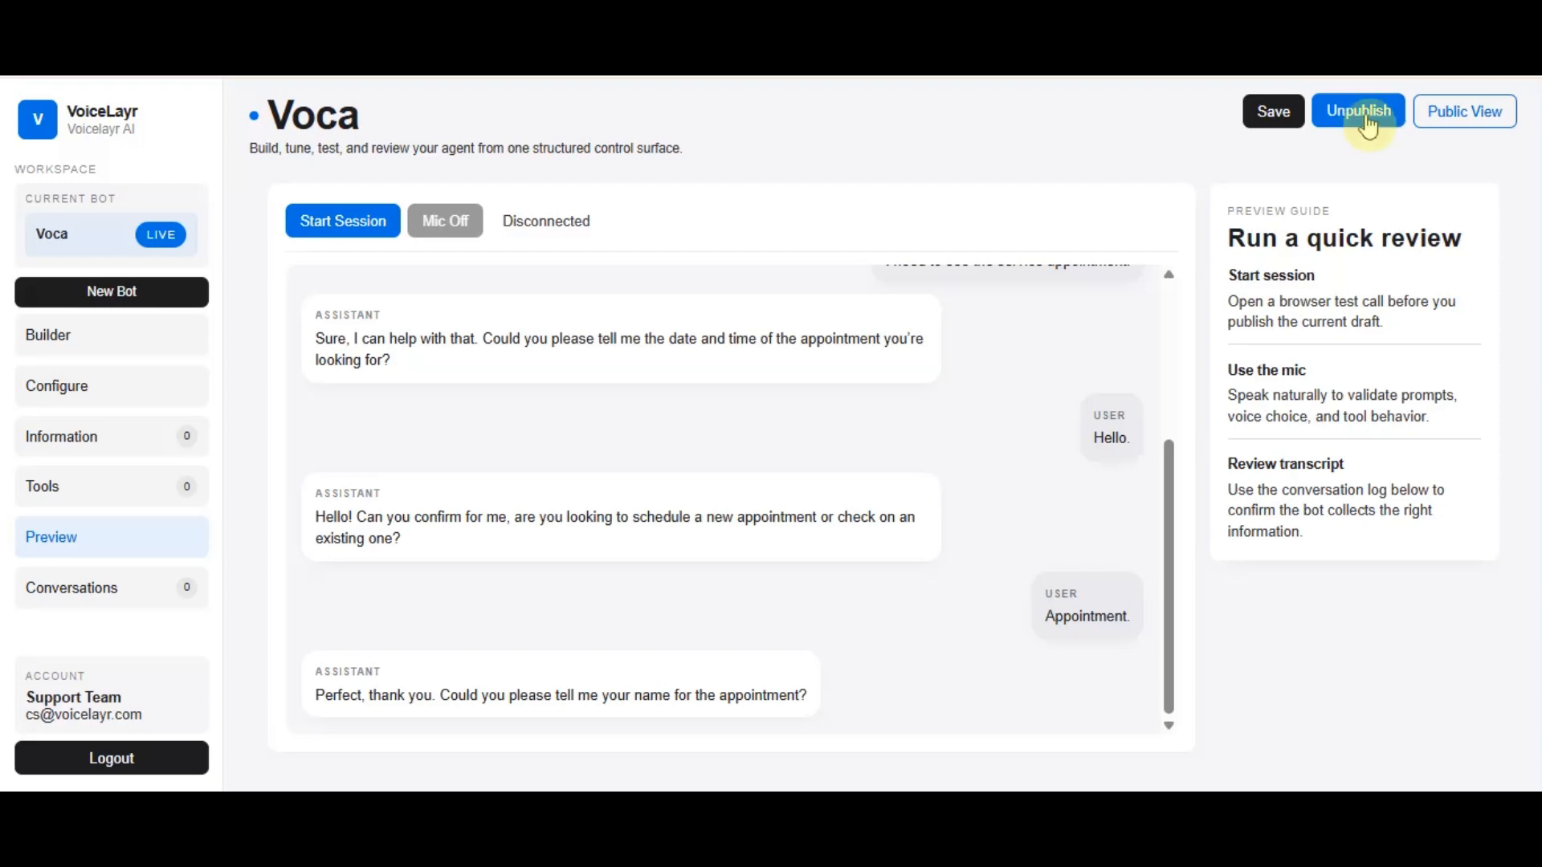
{"action": "left_click", "coordinate": [1468, 121]}
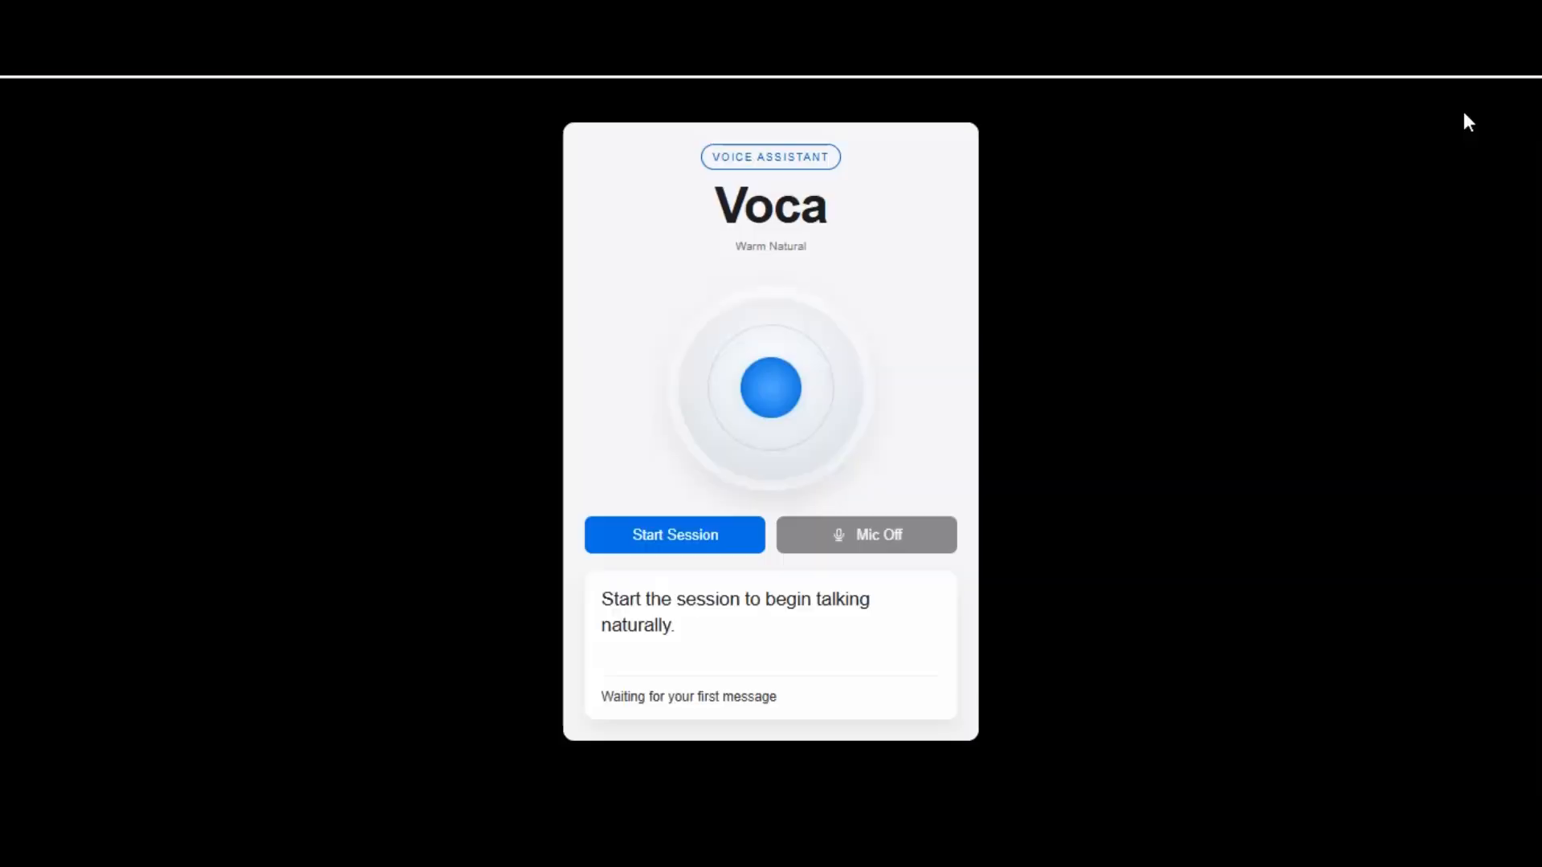
{"action": "left_click", "coordinate": [698, 538]}
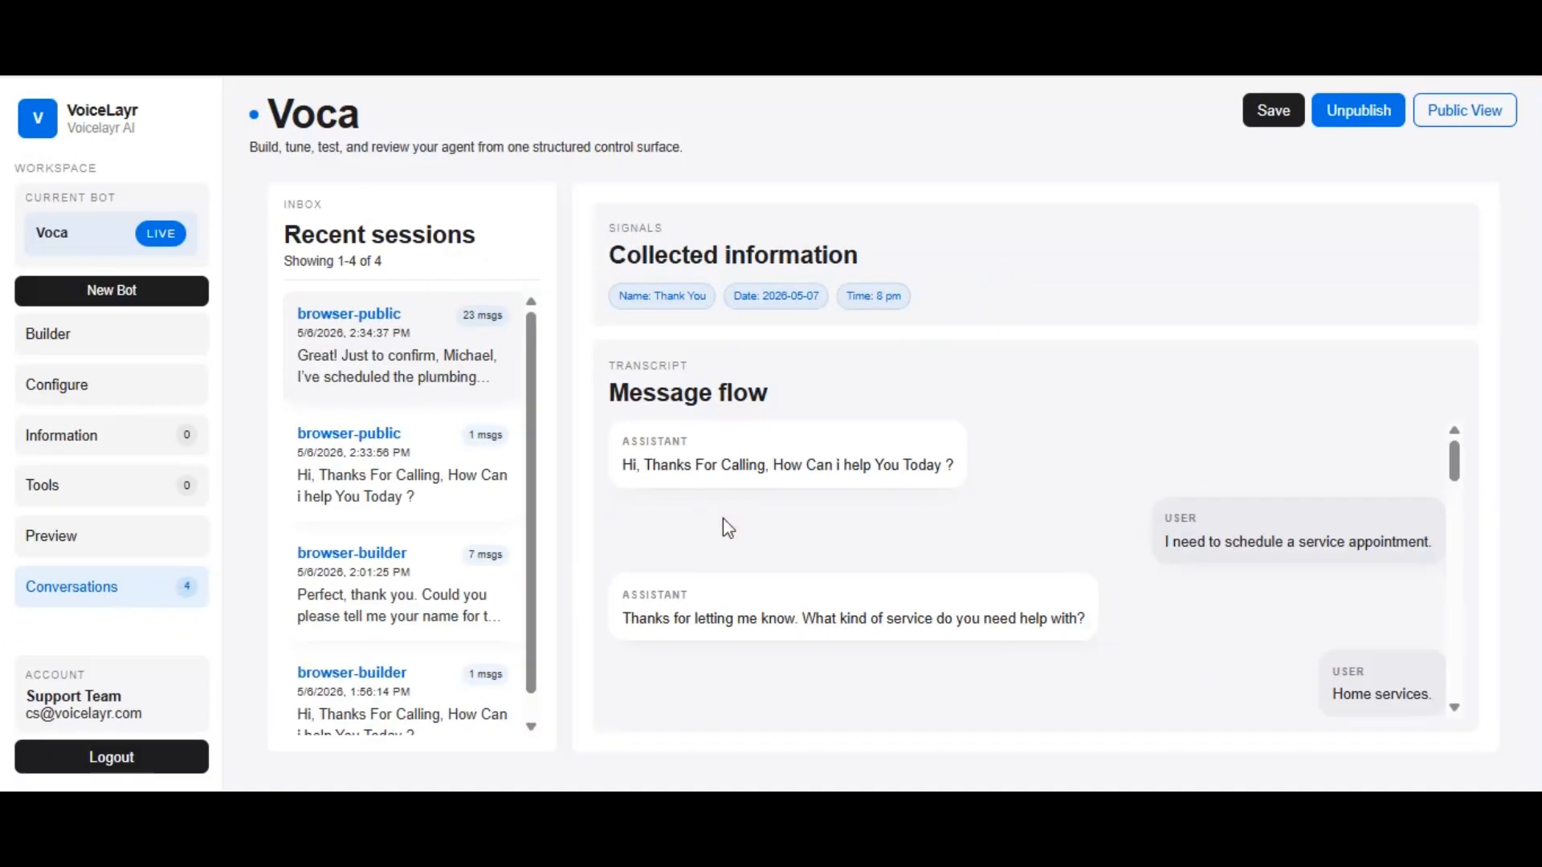
Read through the message transcript of the latest public browser session to its end
{"action": "scroll", "coordinate": [723, 518], "scroll_direction": "down", "scroll_amount": 2}
{"action": "scroll", "coordinate": [727, 528], "scroll_direction": "down", "scroll_amount": 1}
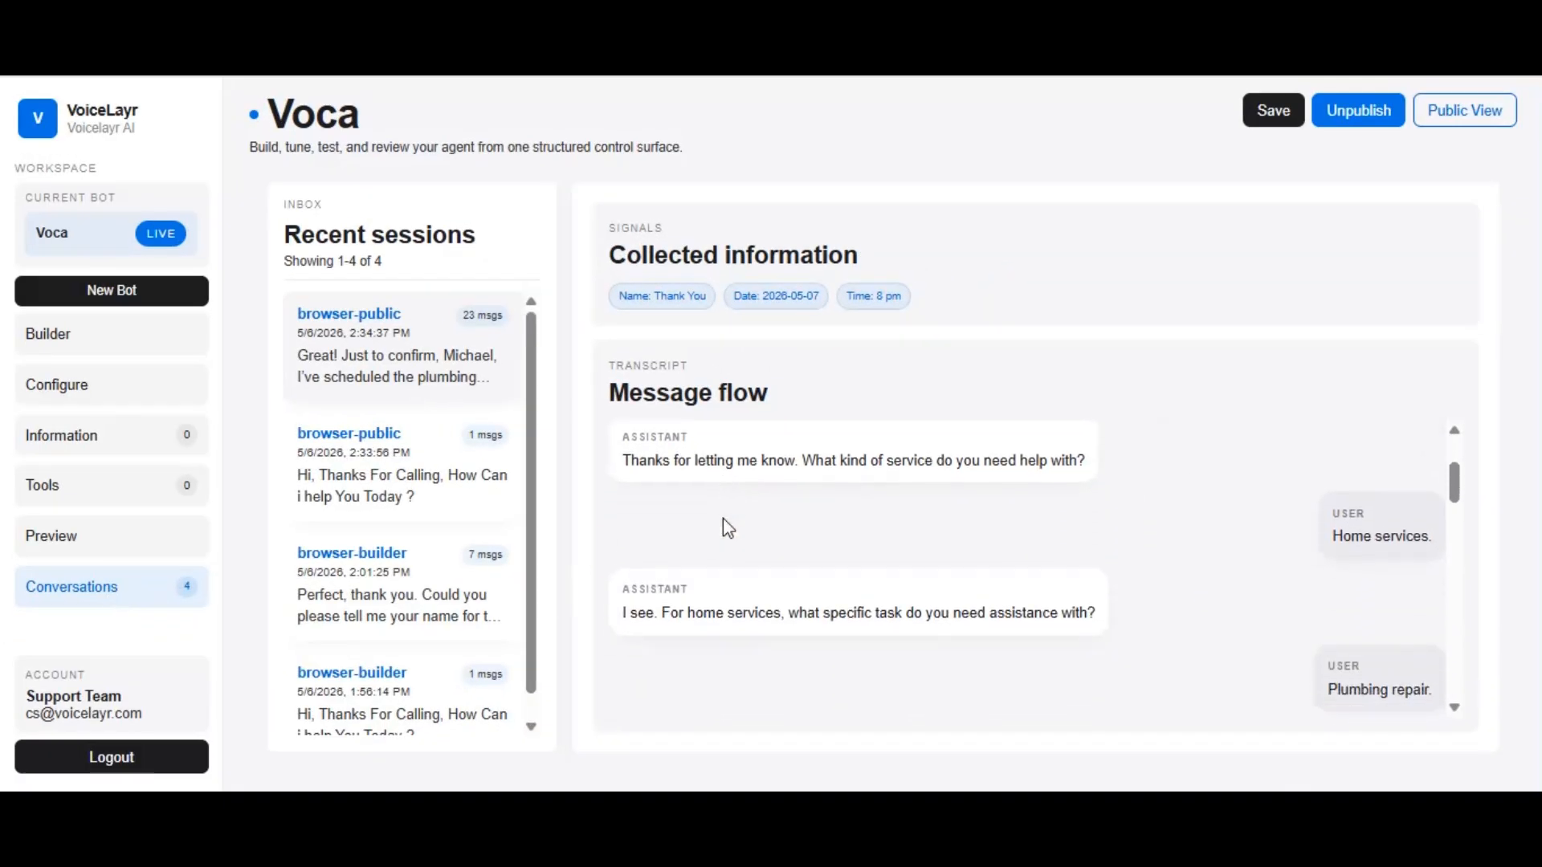
{"action": "scroll", "coordinate": [723, 519], "scroll_direction": "down", "scroll_amount": 2}
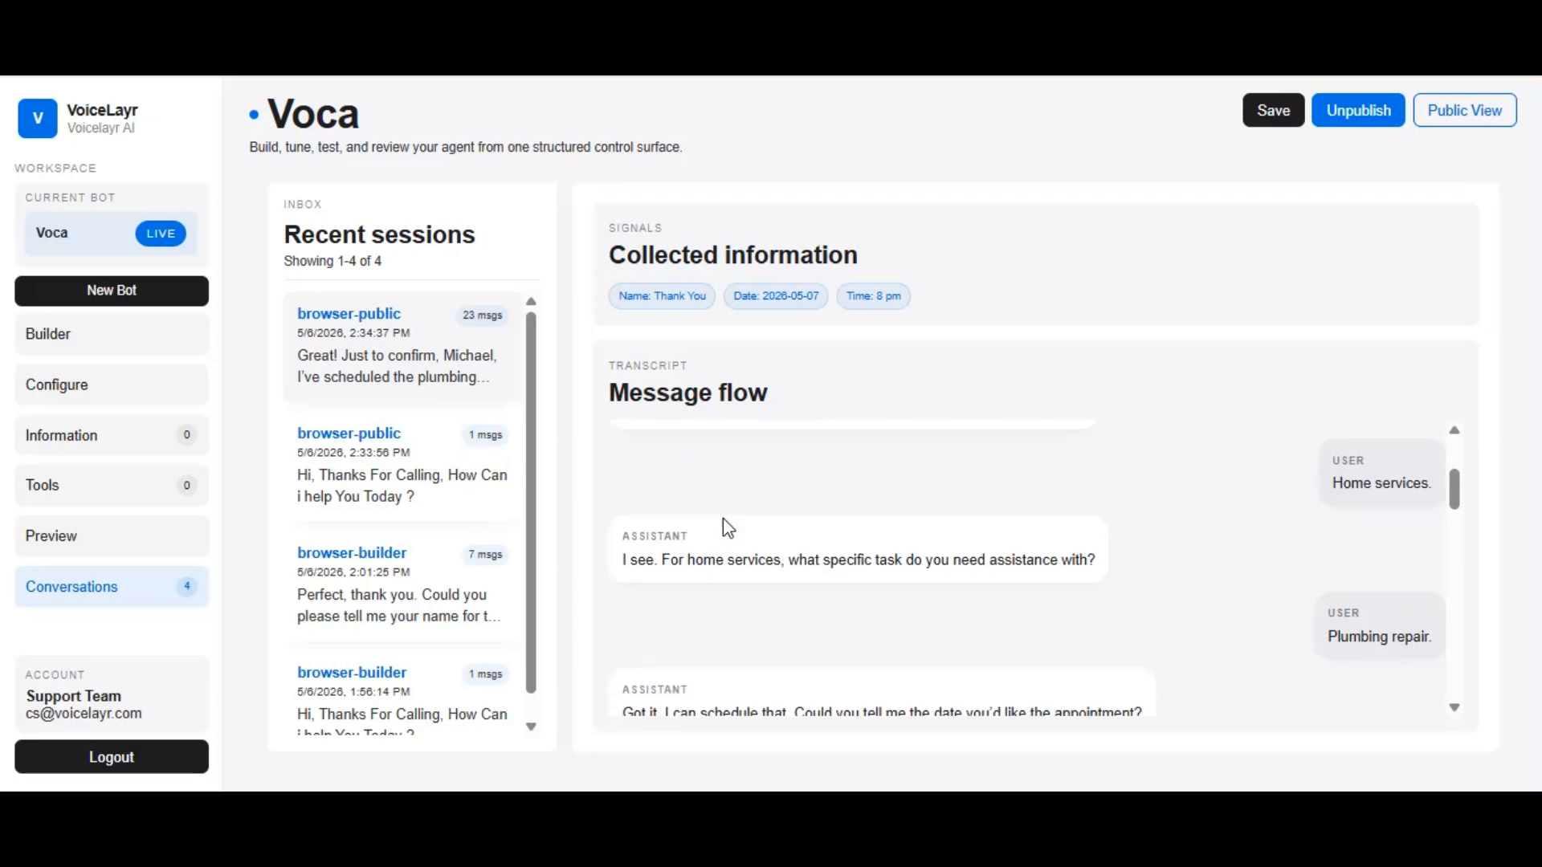
{"action": "scroll", "coordinate": [723, 519], "scroll_direction": "down", "scroll_amount": 8}
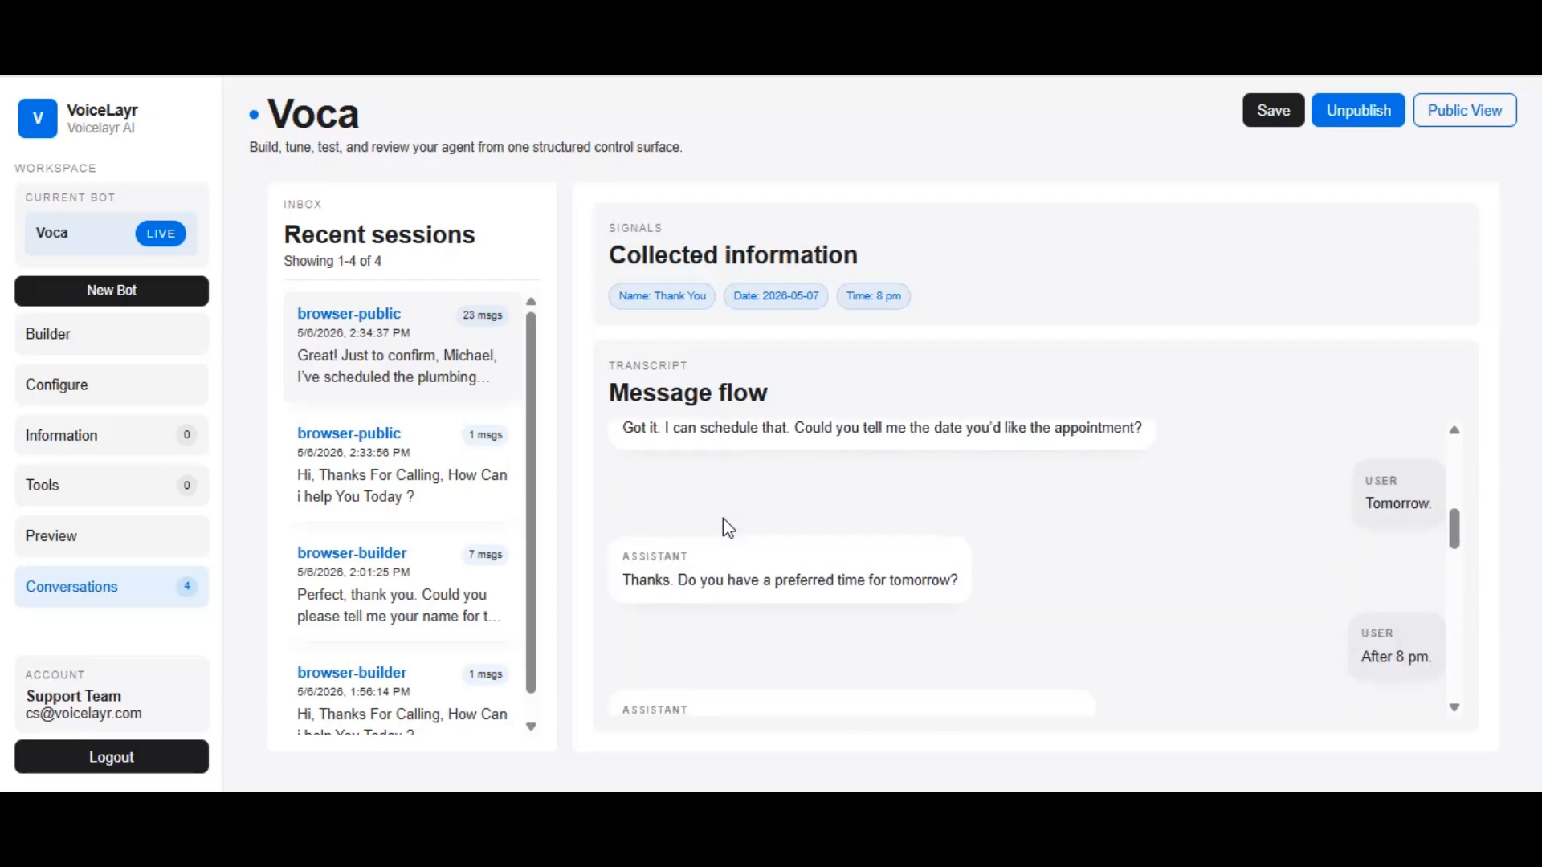
{"action": "scroll", "coordinate": [727, 526], "scroll_direction": "down", "scroll_amount": 6}
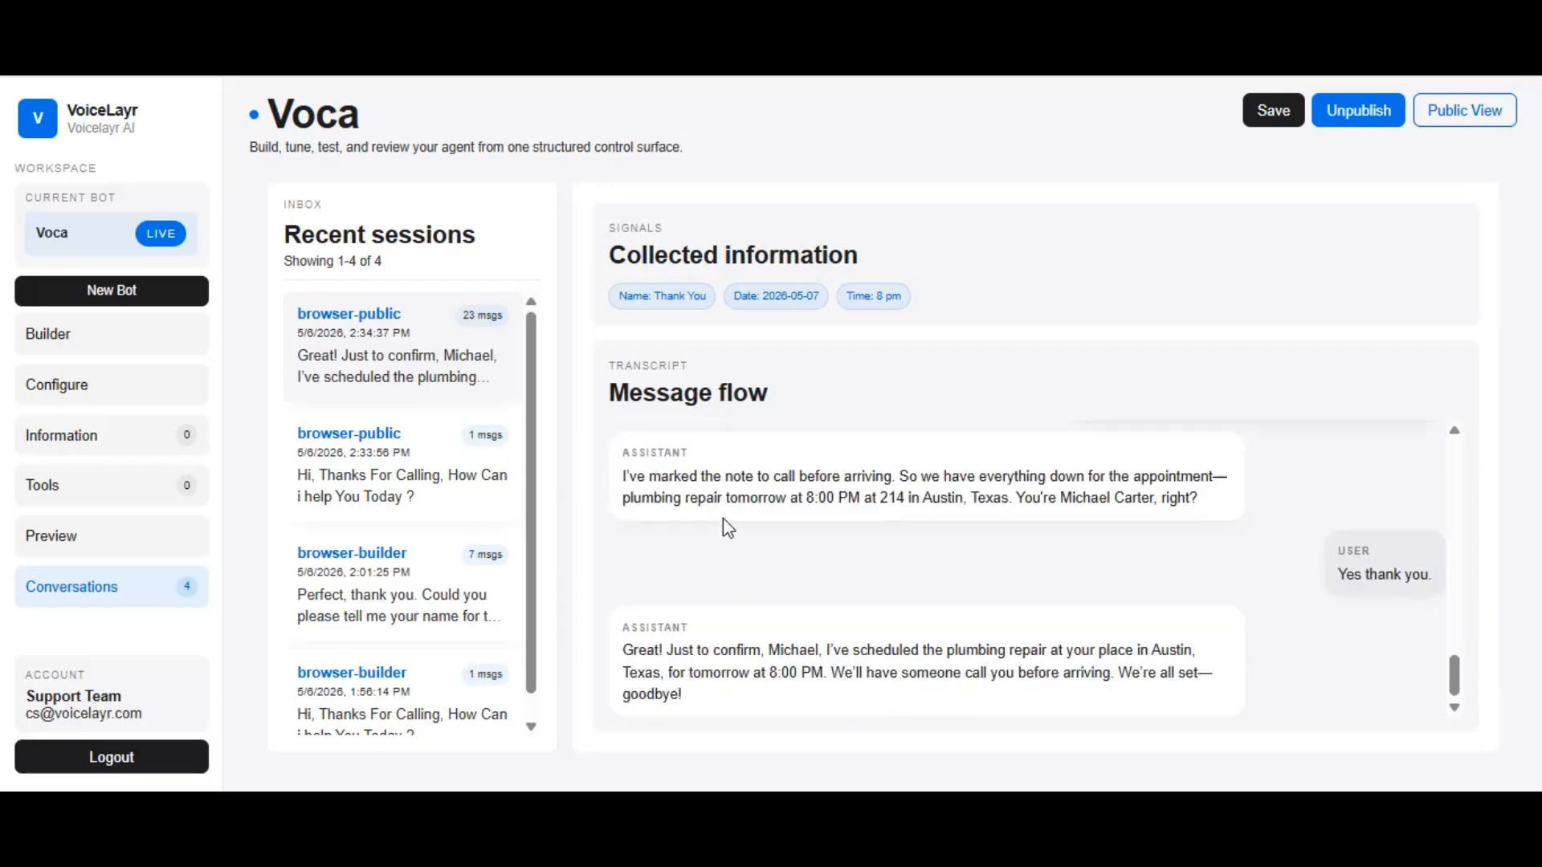